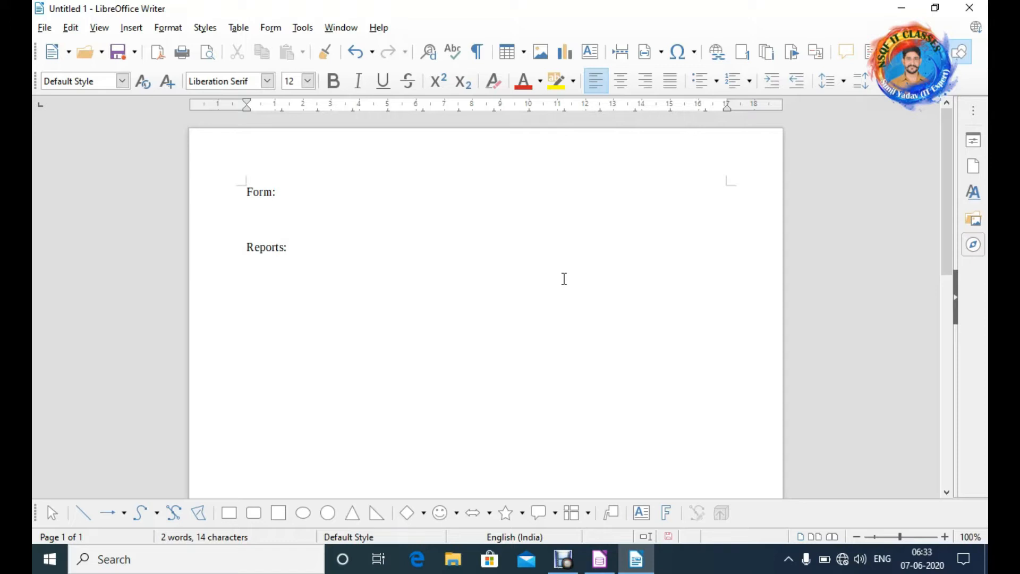
- Write the indented line "a friendly user interface." under the Form heading
text(a friendly user i)
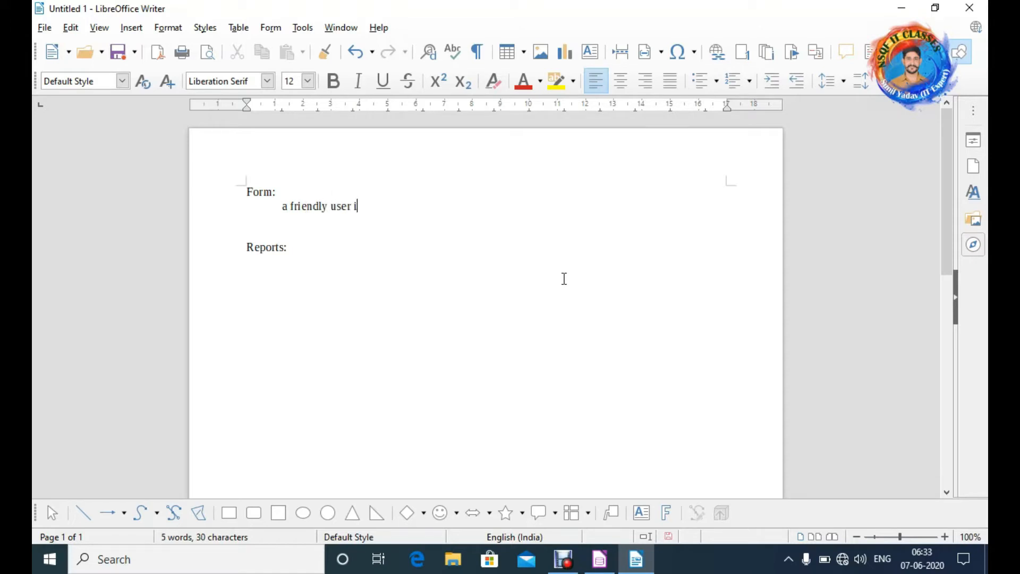
text(nterface. Da)
key(BackSpace)
key(BackSpace)
- Begin a new line below the interface description with "That database provide both Back end package and"
key(Return)
text(Tat)
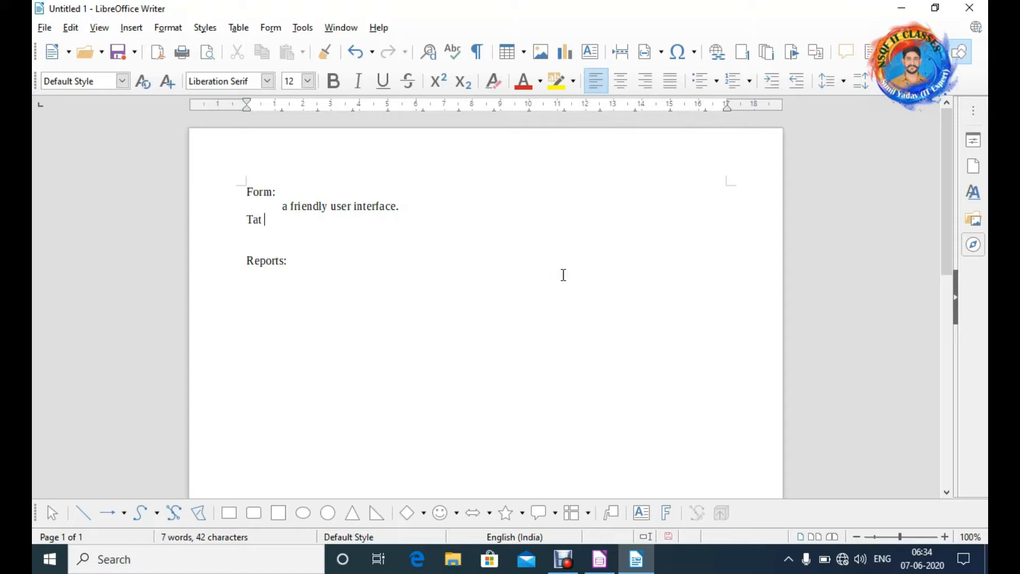
key(BackSpace)
key(BackSpace)
key(BackSpace)
text(hat database pr)
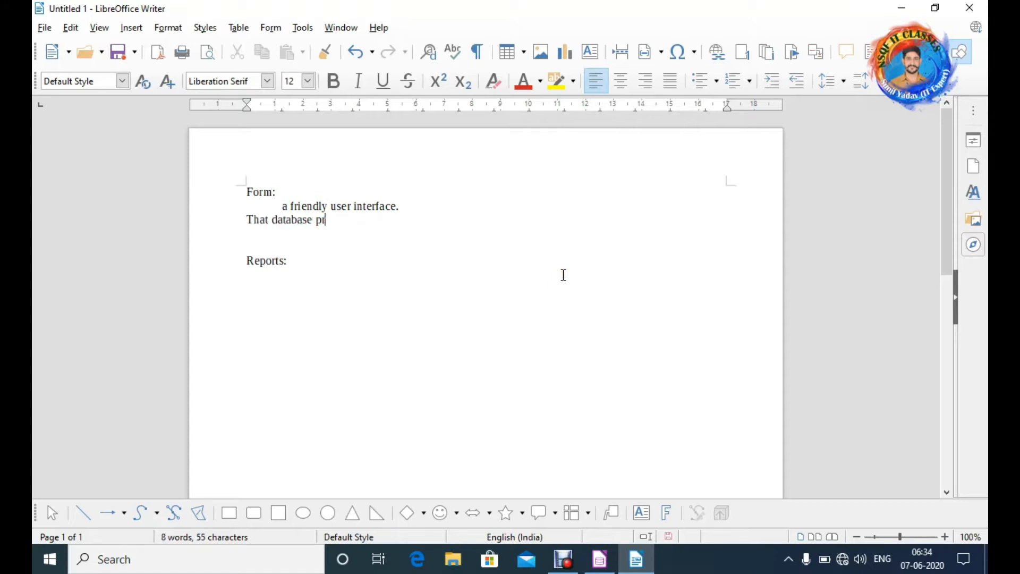
text(ovide both)
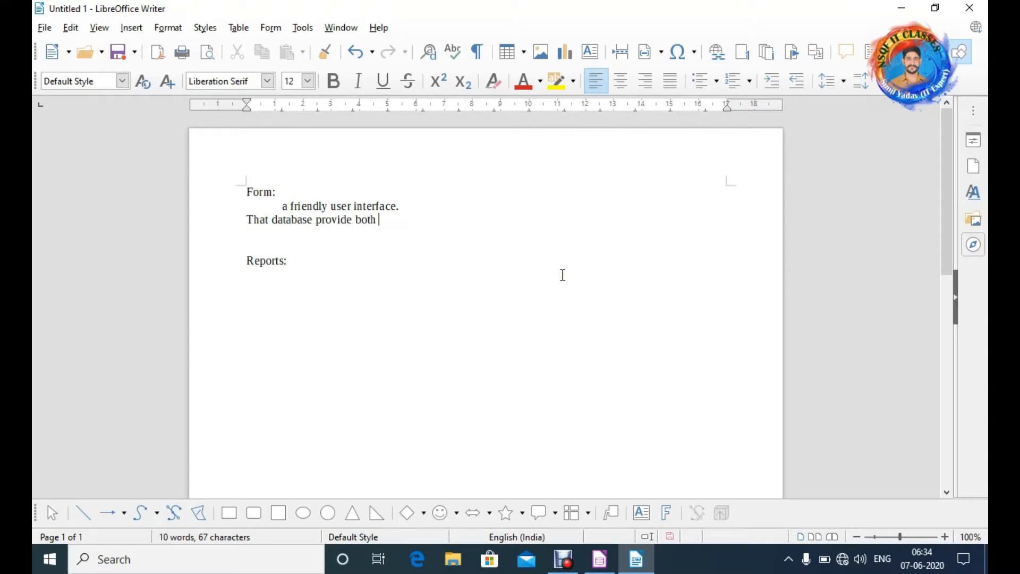
text( Back end packages)
key(BackSpace)
key(BackSpace)
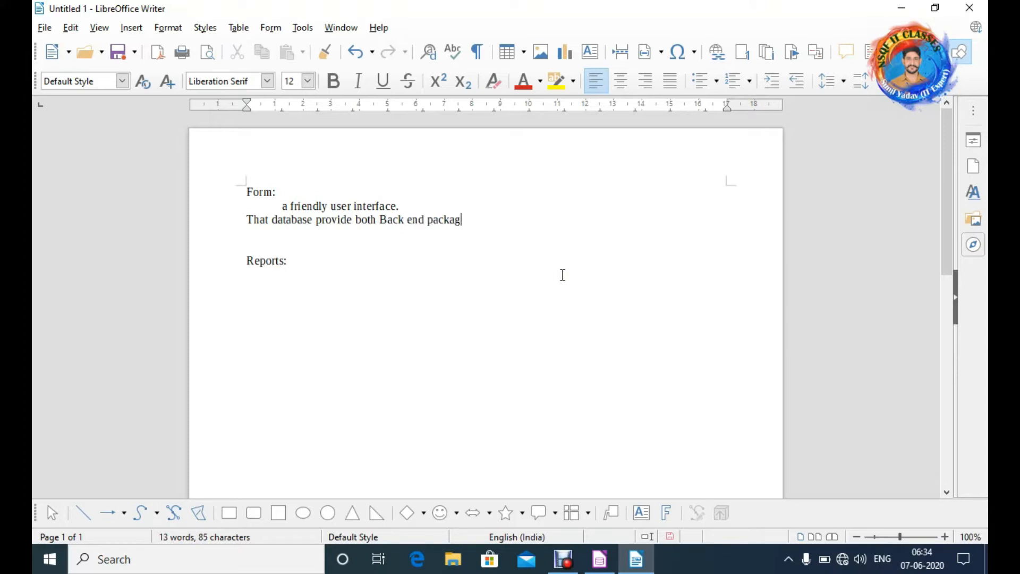
key(BackSpace)
text(ge and f)
- Complete the database sentence with "front end package."
scroll(563, 274, down, 3)
text(ront edn)
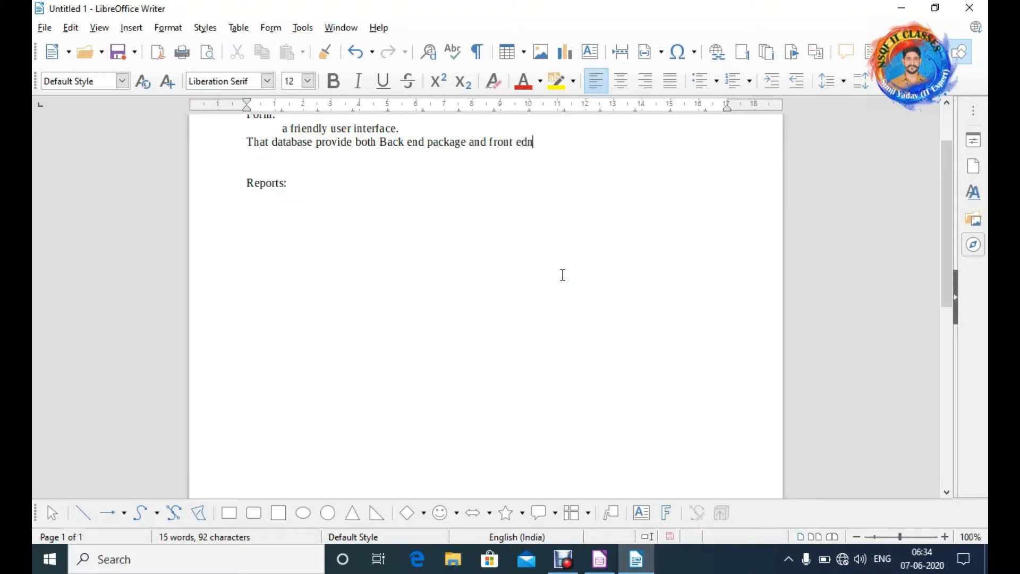
text( g)
key(BackSpace)
key(BackSpace)
key(BackSpace)
key(BackSpace)
text(nd package)
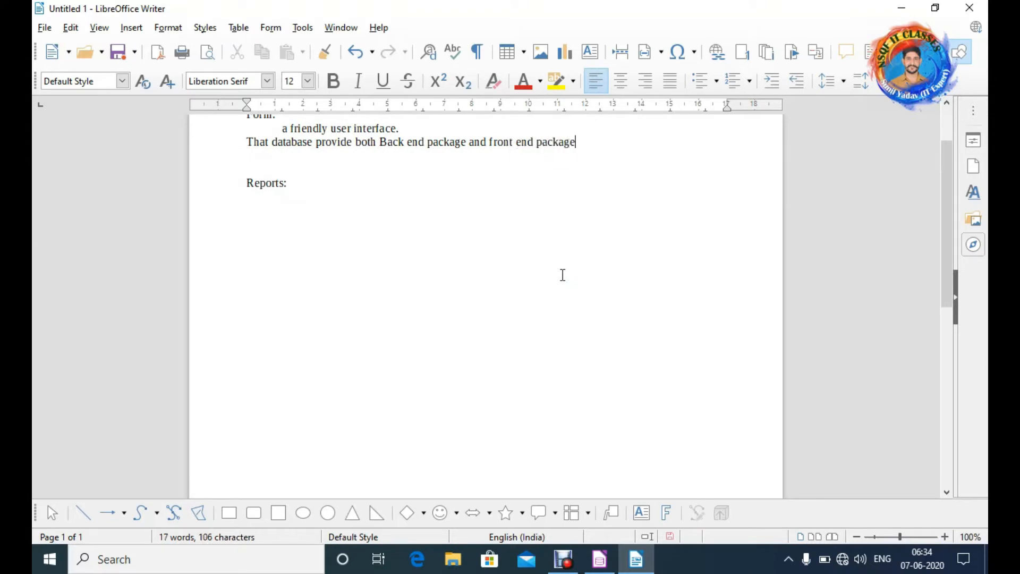
text(.)
key(Up)
key(Home)
key(Up)
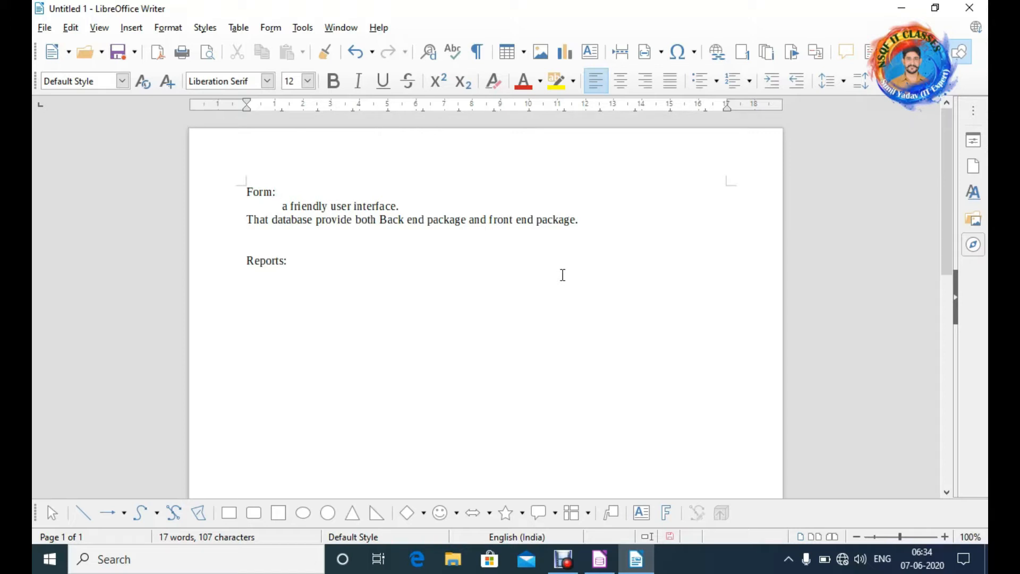
- Add a line reading "Front end package:-" directly below the database sentence
click(632, 218)
key(Return)
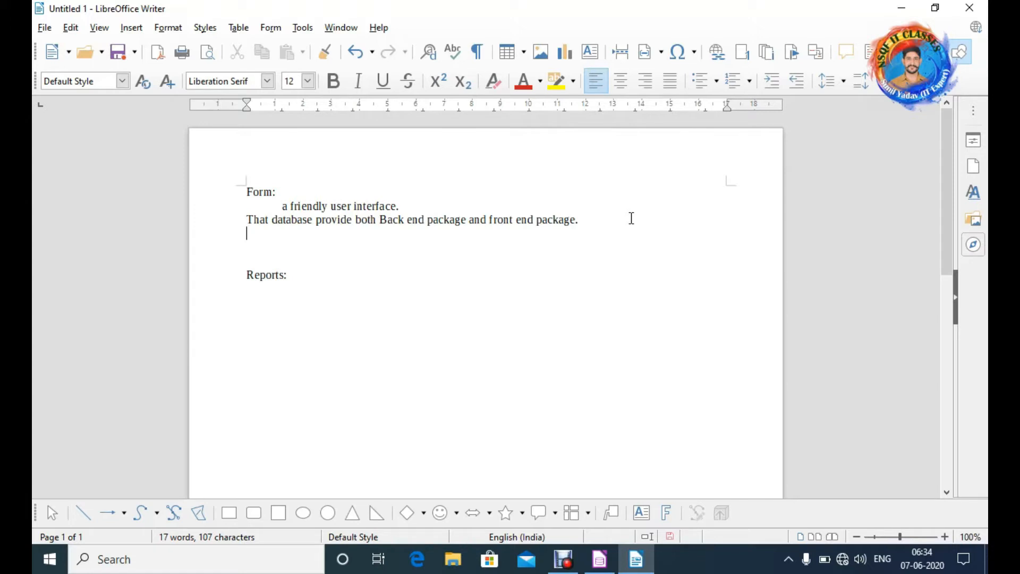
text(Fon)
key(BackSpace)
key(BackSpace)
text(ront end package:-)
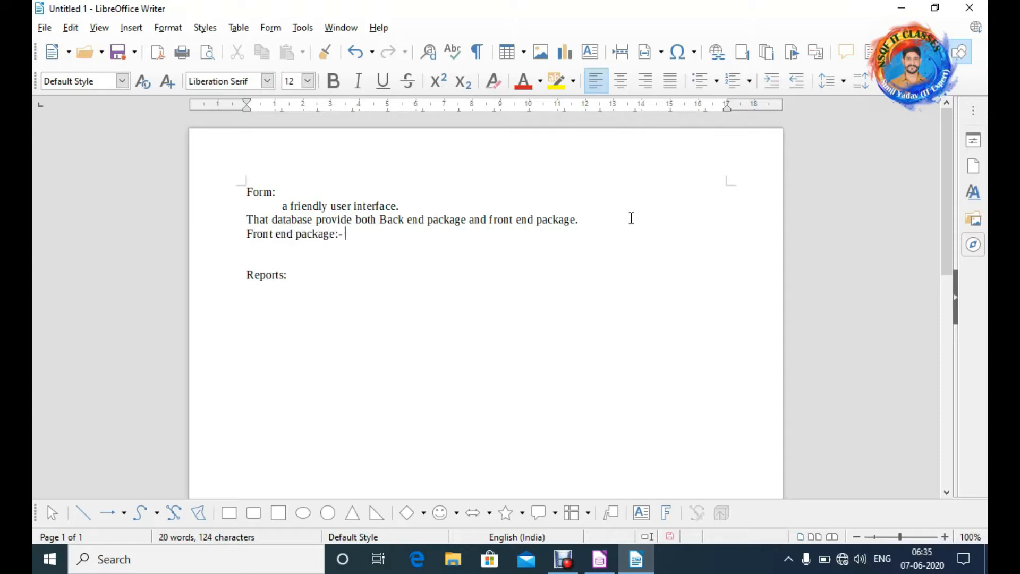
- Continue the front end package line with "View:- where we show record a client directly interect with front end package."
text( View:- where we)
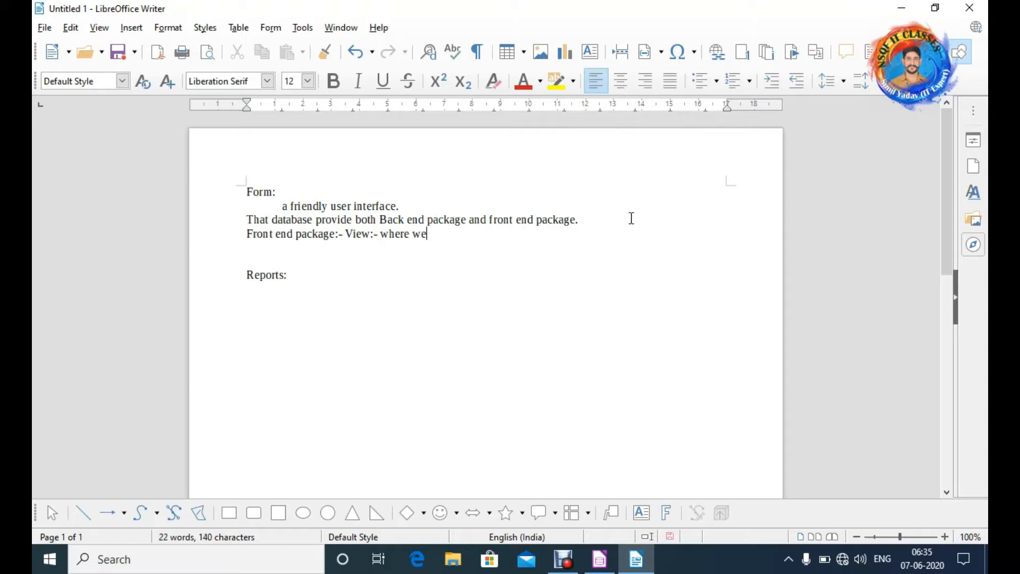
text( show )
text(record)
text( af)
key(BackSpace)
text(cli)
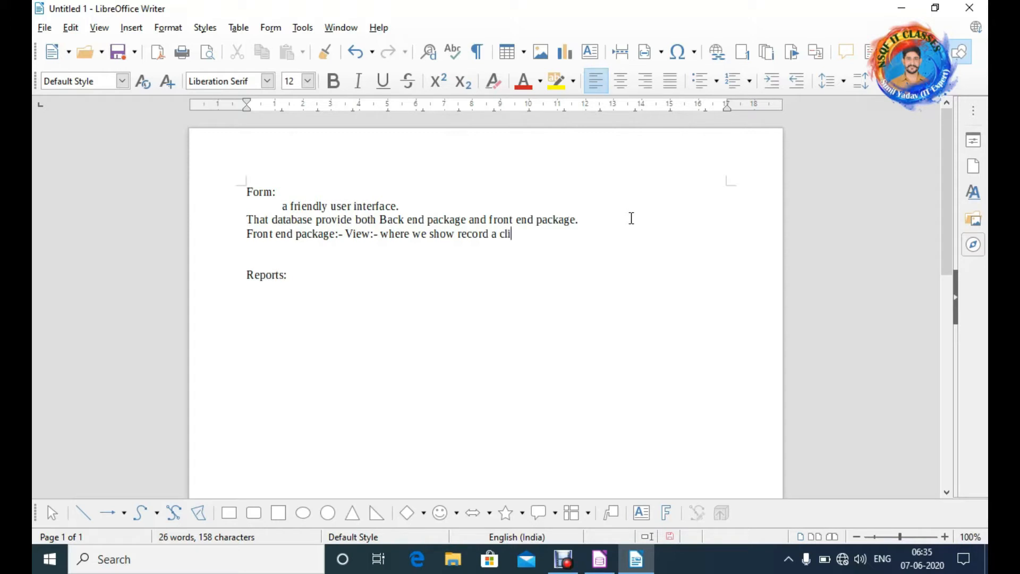
text(ent directly inte)
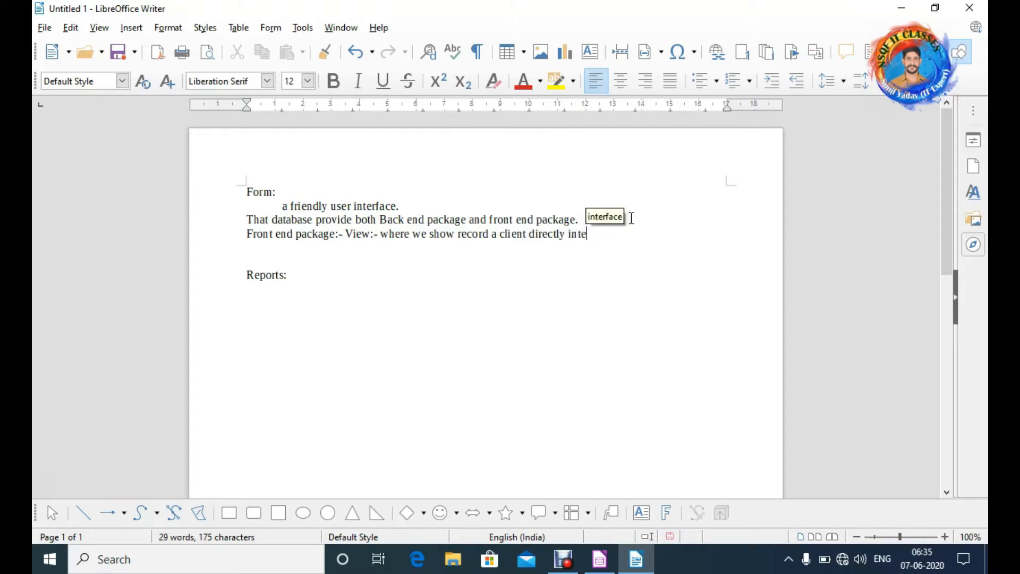
text(rect wit)
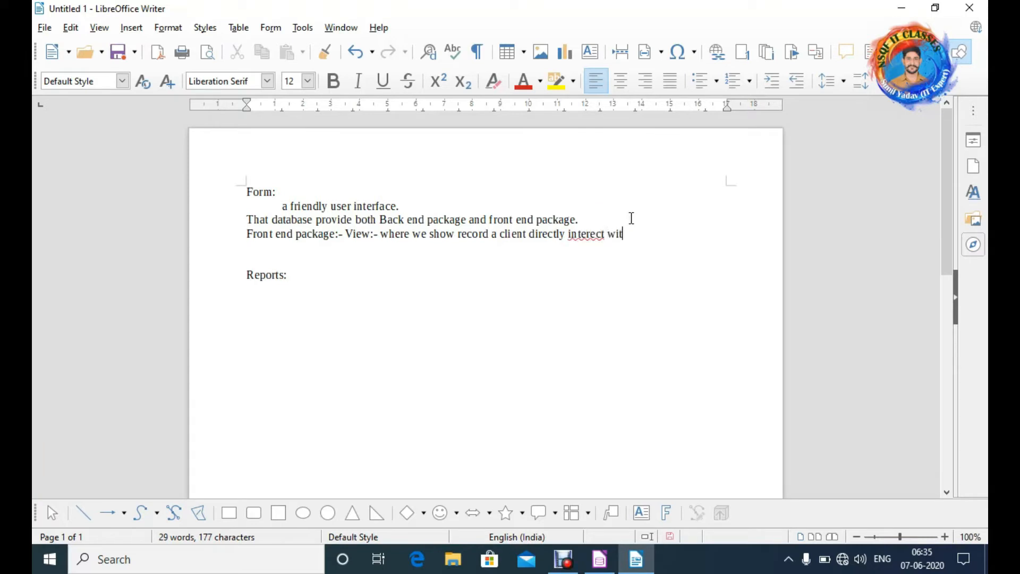
text(h front a)
key(BackSpace)
key(BackSpace)
text(end package.)
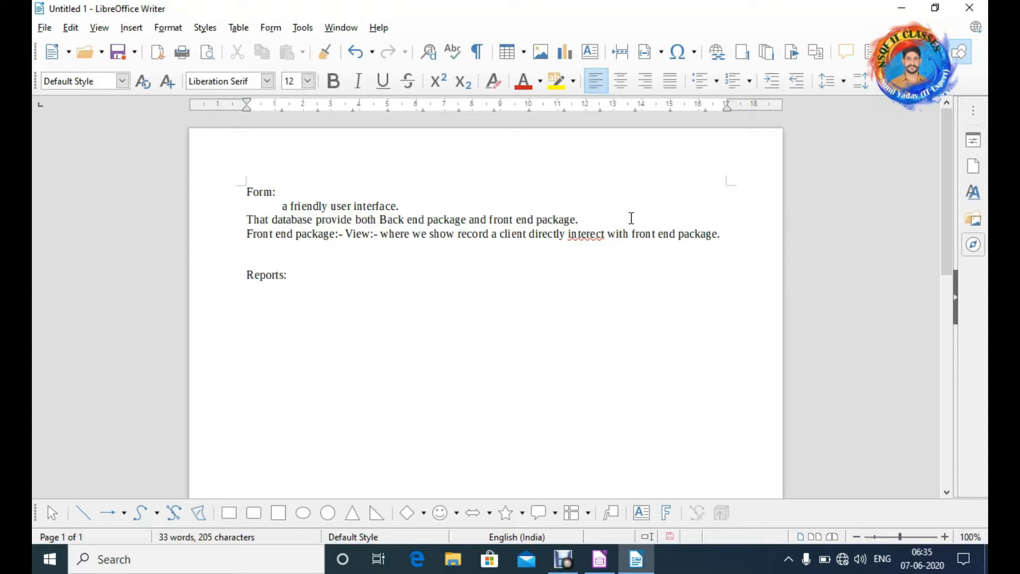
- Leave a blank line and add the indented entries "Wizard:" and "Design:" on separate lines, followed by an empty indented line
key(Return)
key(Return)
key(Tab)
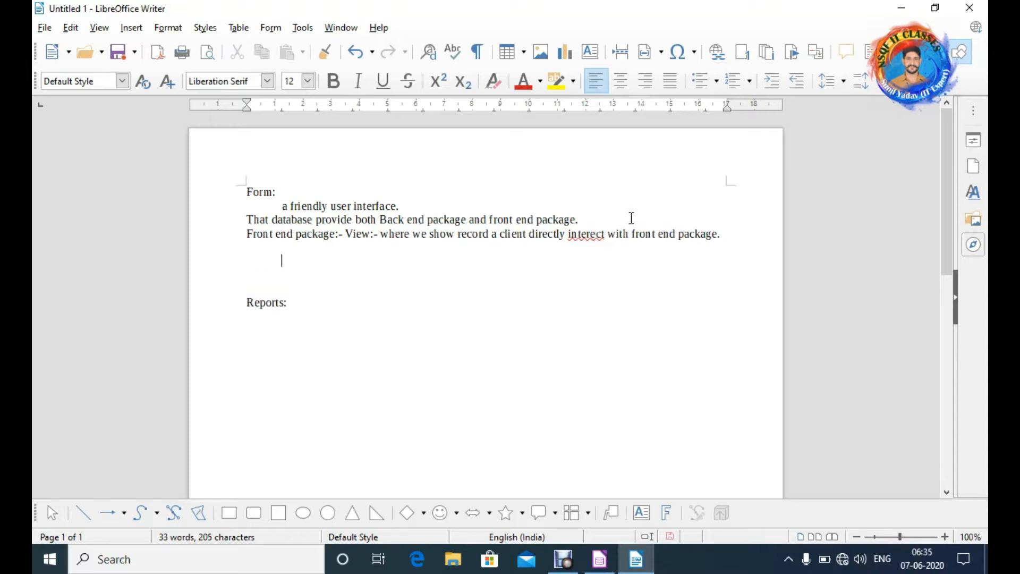
text(Wizard:)
key(Return)
key(Tab)
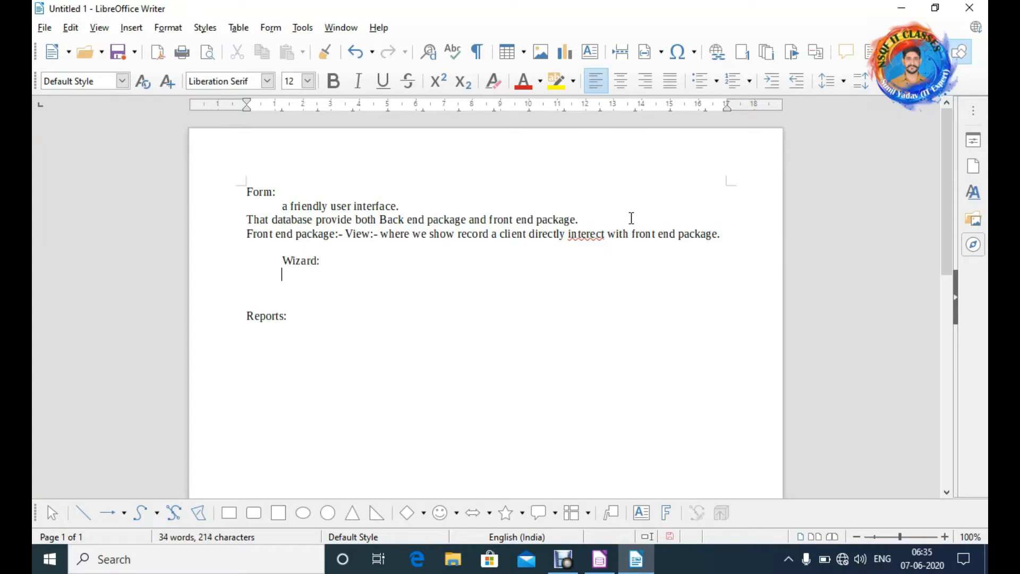
text(Design:)
key(Return)
key(Tab)
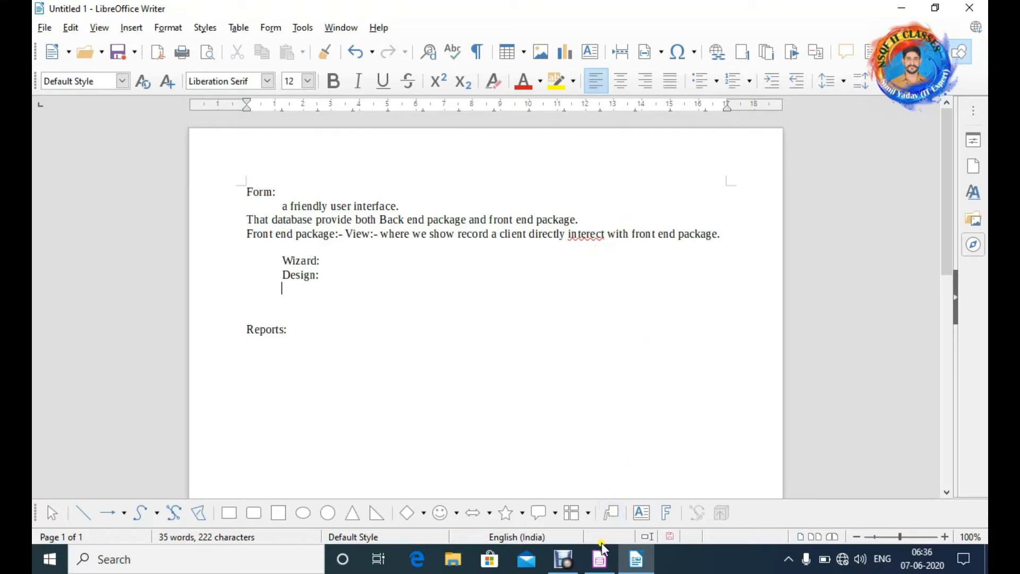
- Switch to the School.odb database in LibreOffice Base, view its tables, and start creating a form with the wizard
click(599, 559)
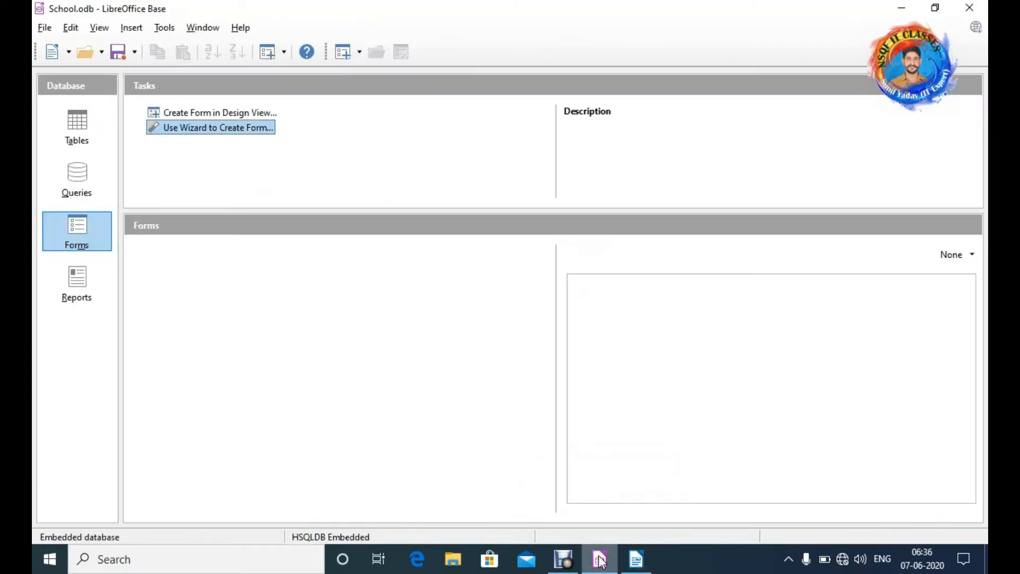
click(78, 117)
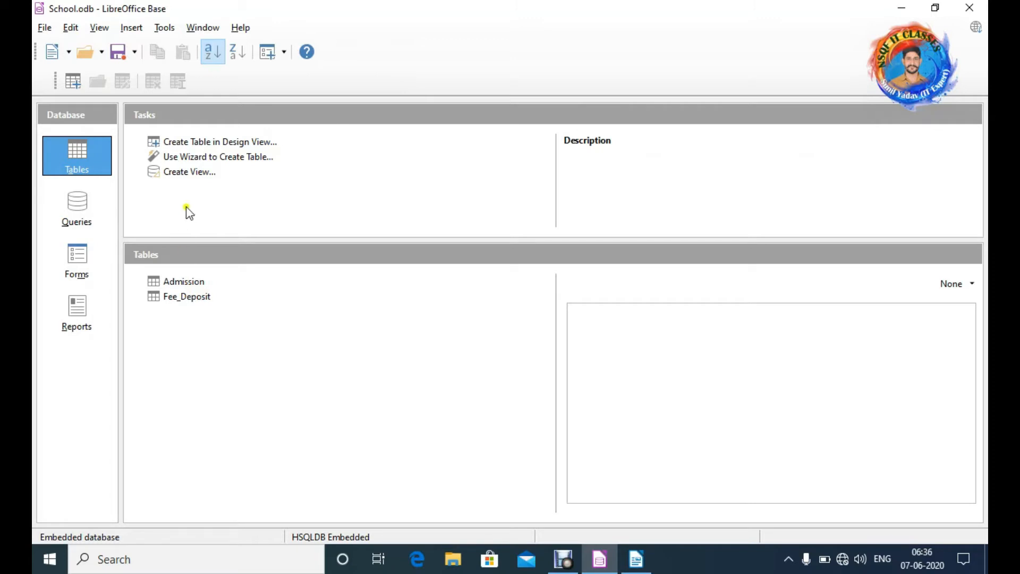
click(84, 264)
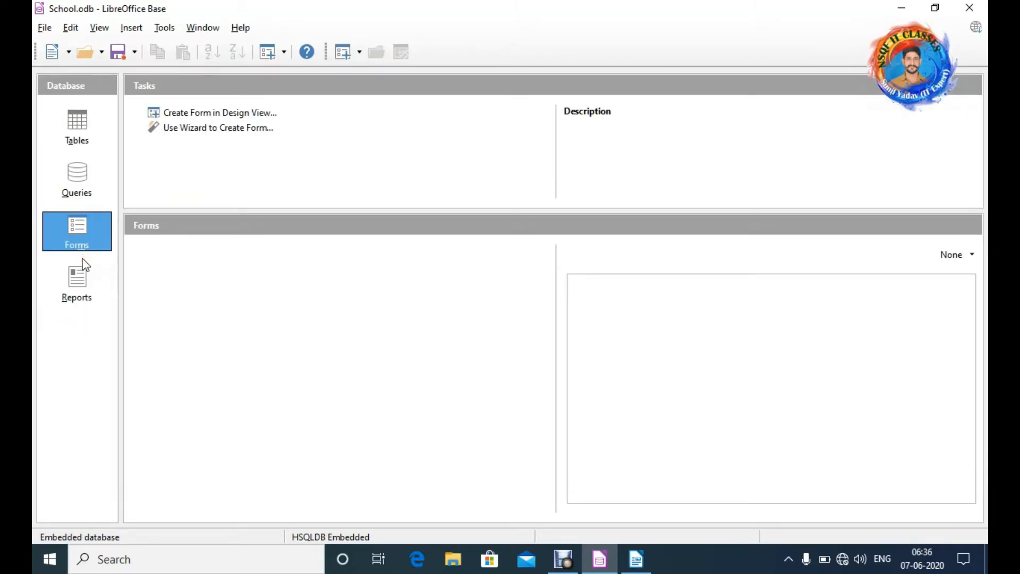
click(243, 129)
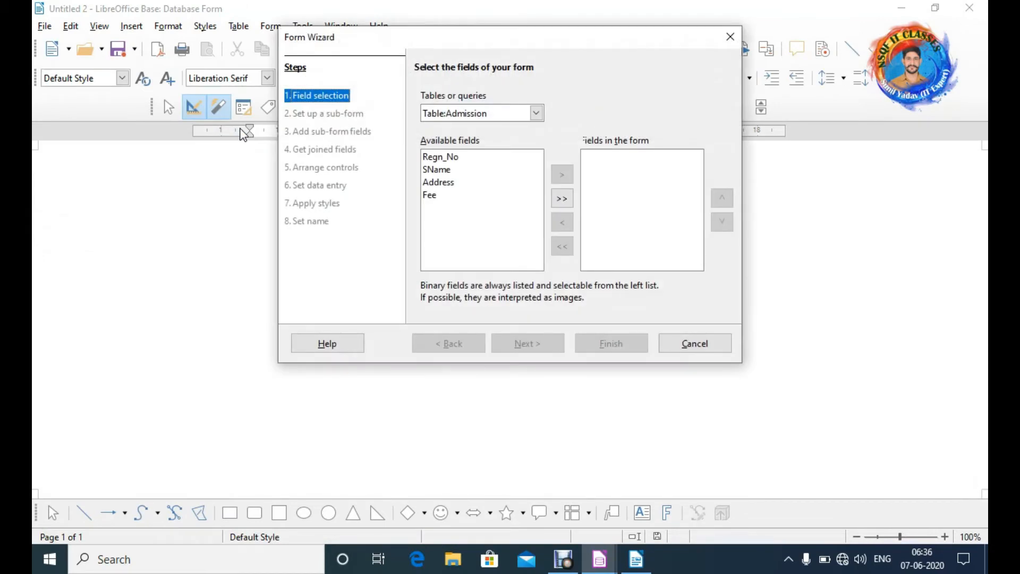
- Base the form on Table:Admission with all its fields and continue without a sub-form
click(537, 114)
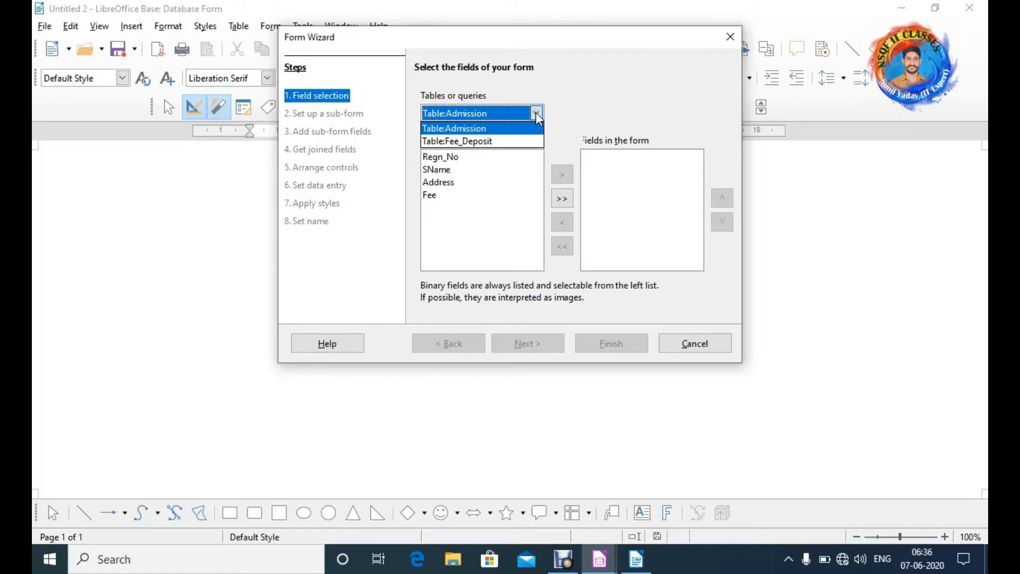
click(485, 130)
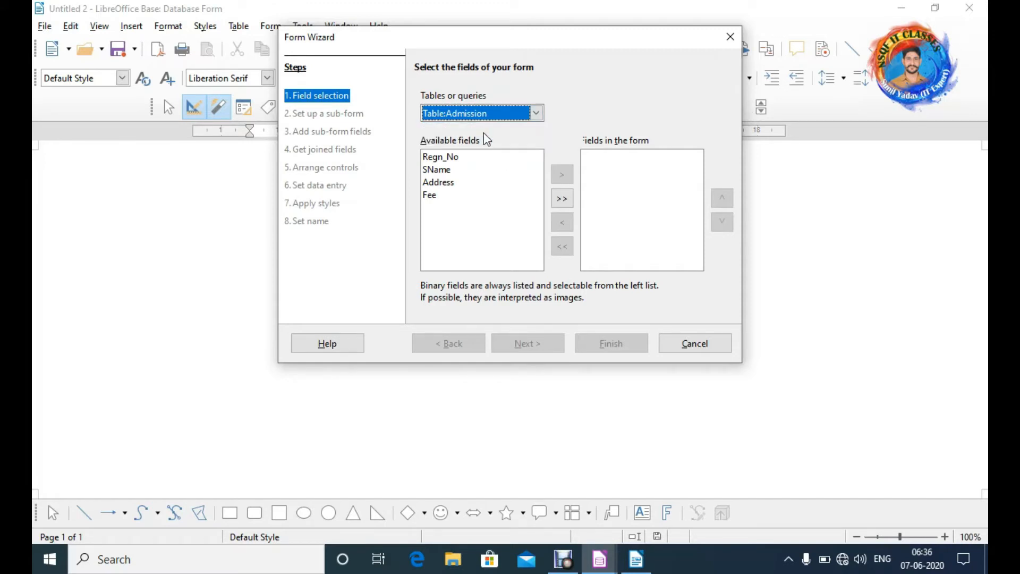
click(441, 159)
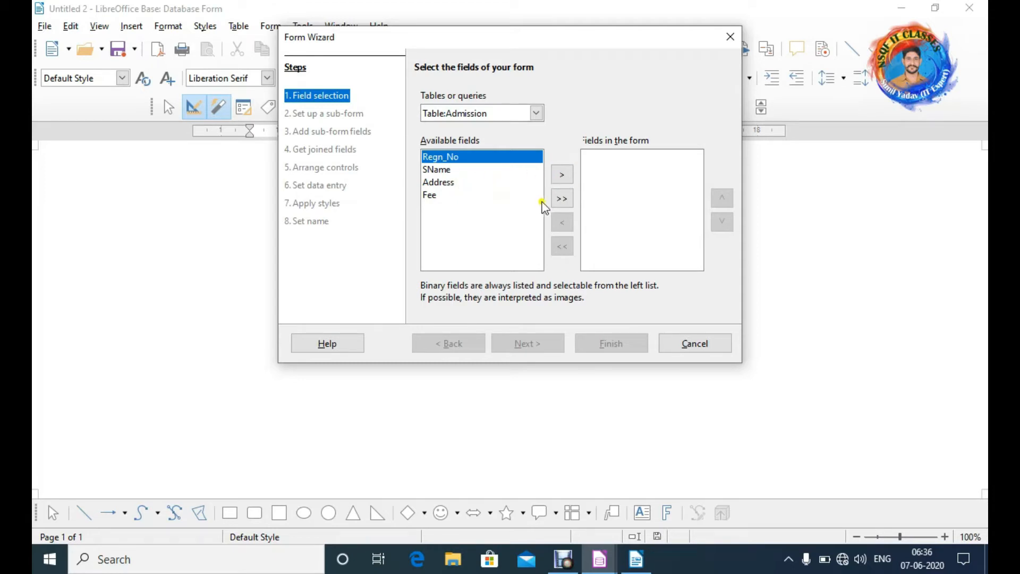
click(562, 198)
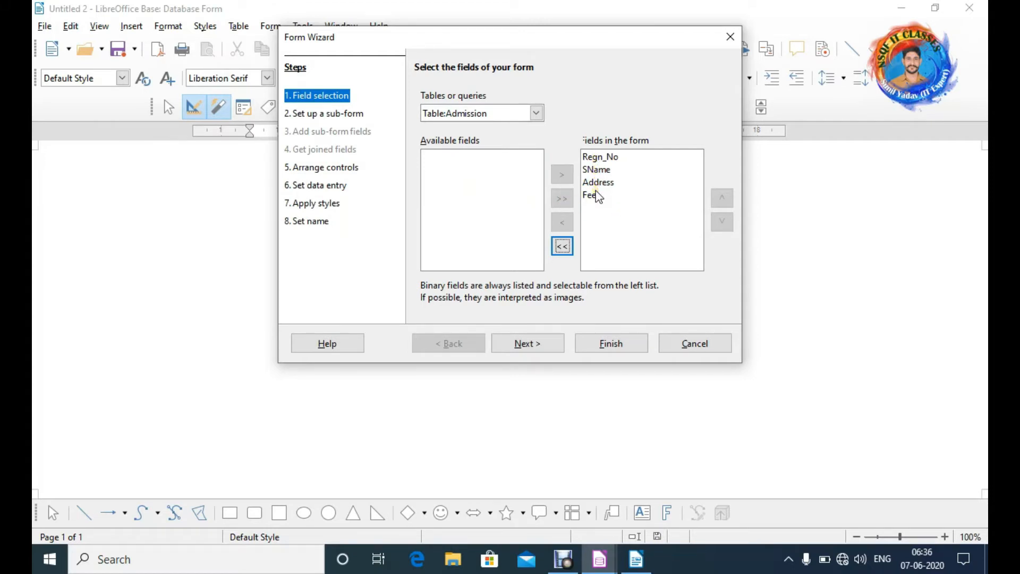
click(538, 348)
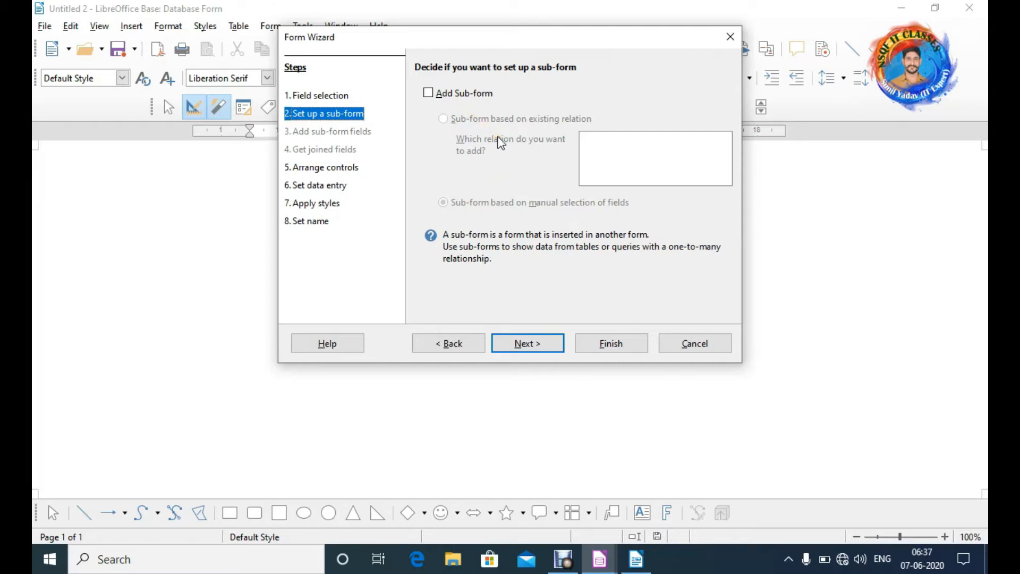
click(531, 345)
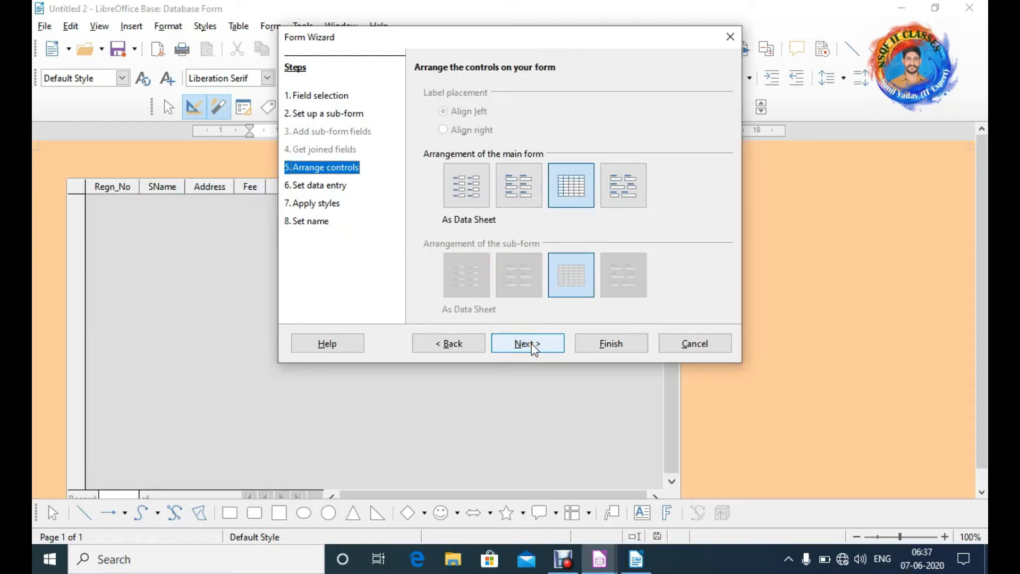
- Preview the available main form arrangements and choose Columnar - Labels Left
click(618, 206)
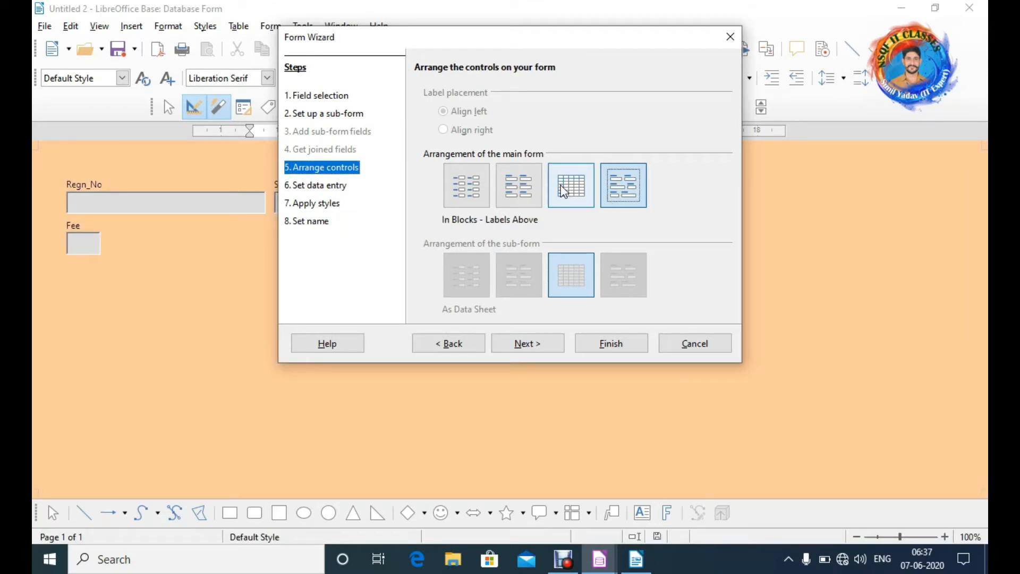
click(529, 199)
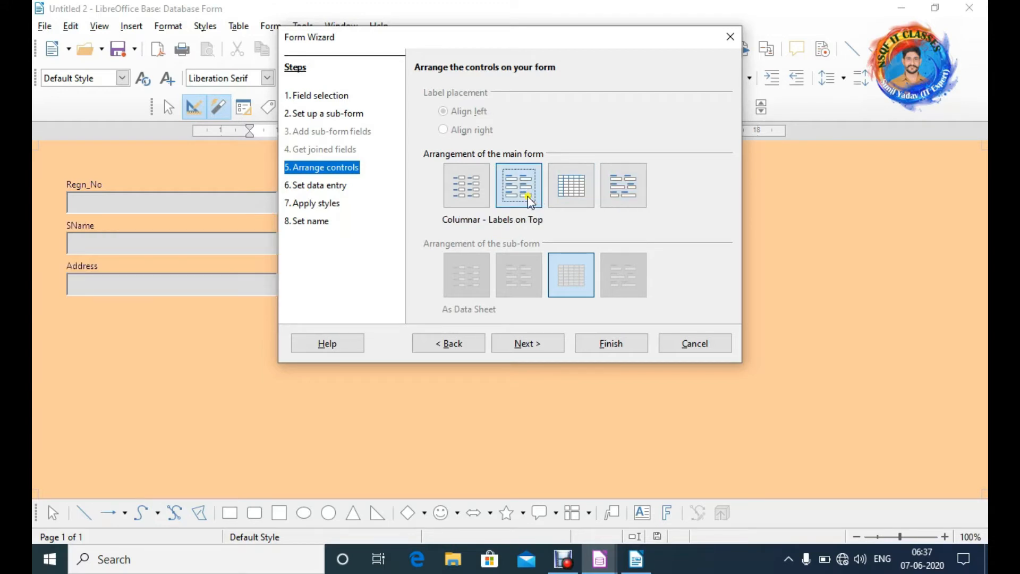
click(475, 200)
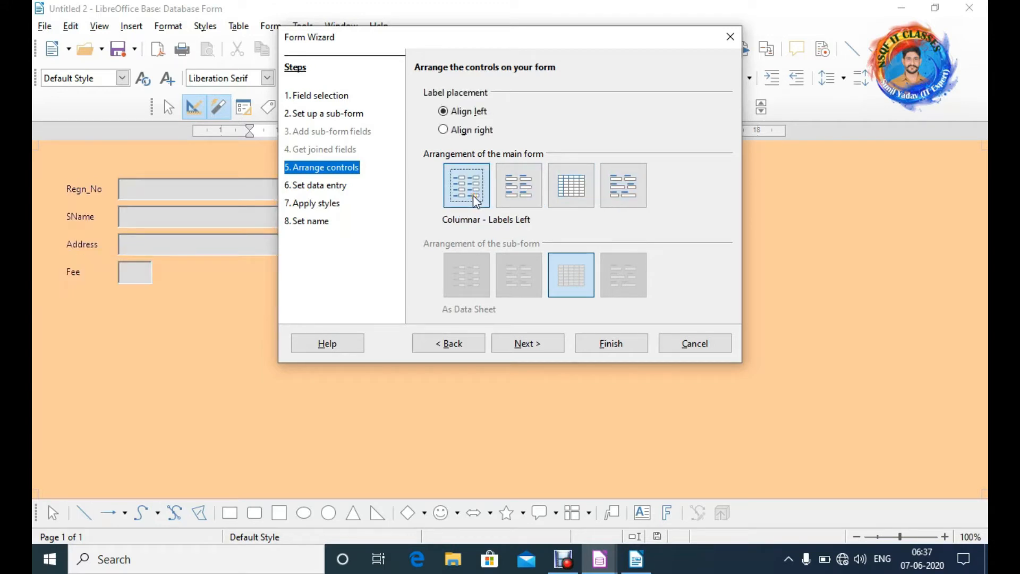
click(525, 198)
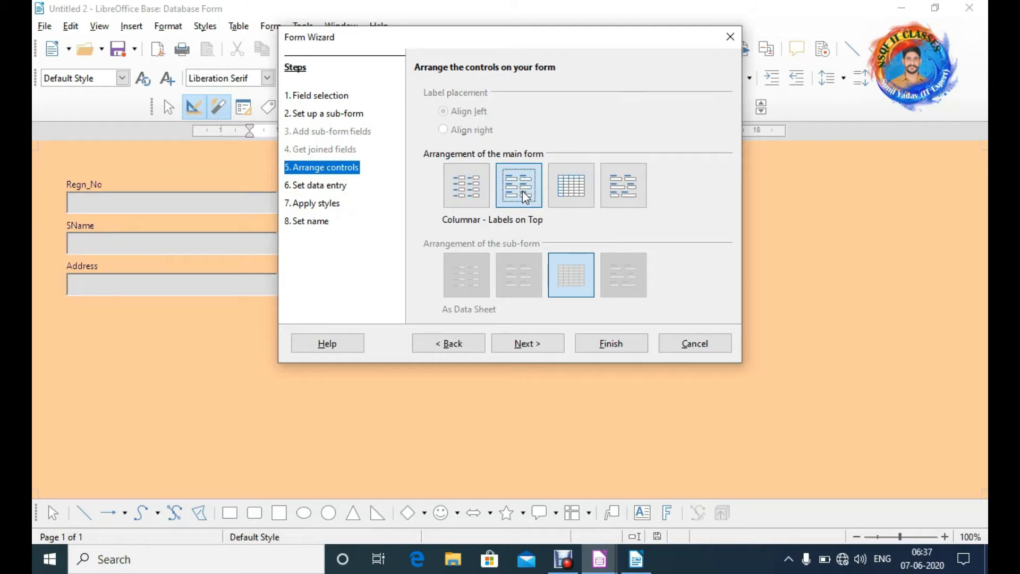
click(565, 190)
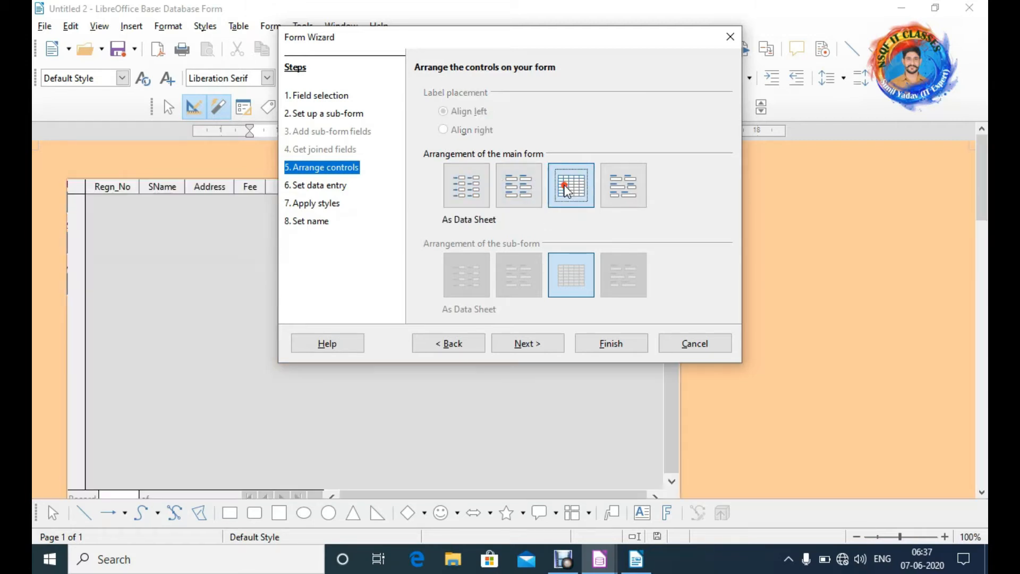
click(614, 192)
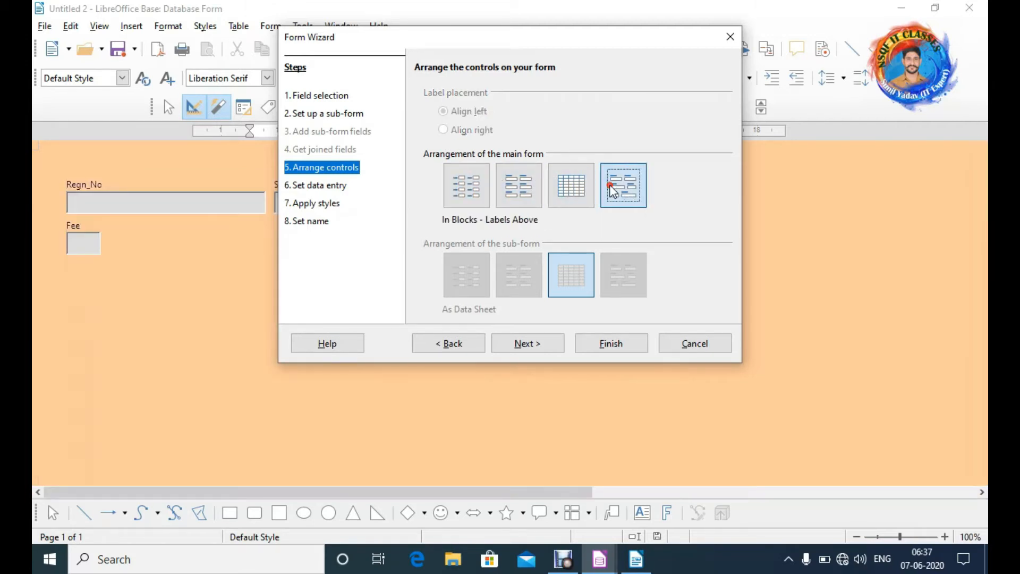
click(467, 193)
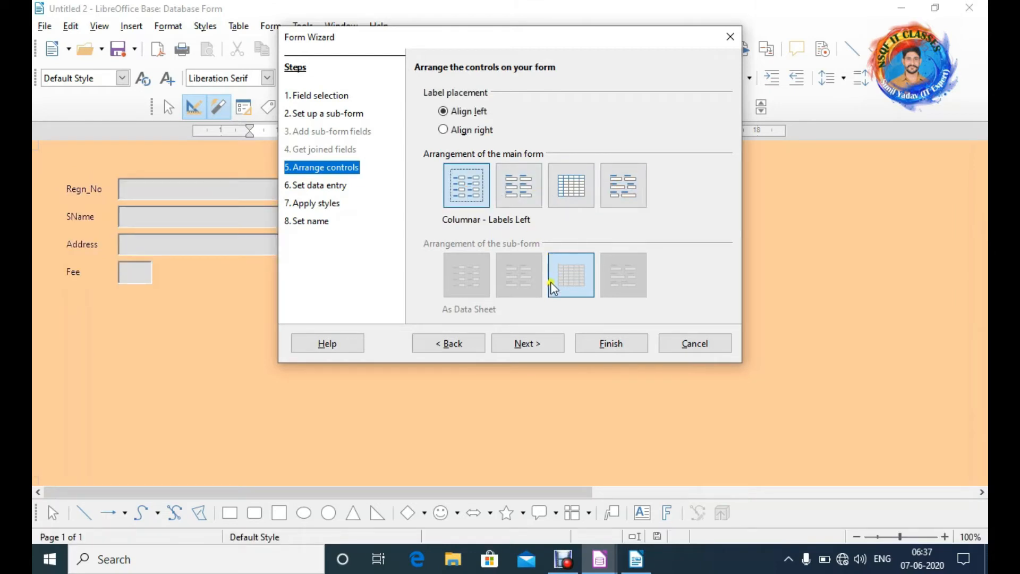
- Keep the form set to display all data, preview the available form styles, and choose Orange with the 3-D look border
click(533, 349)
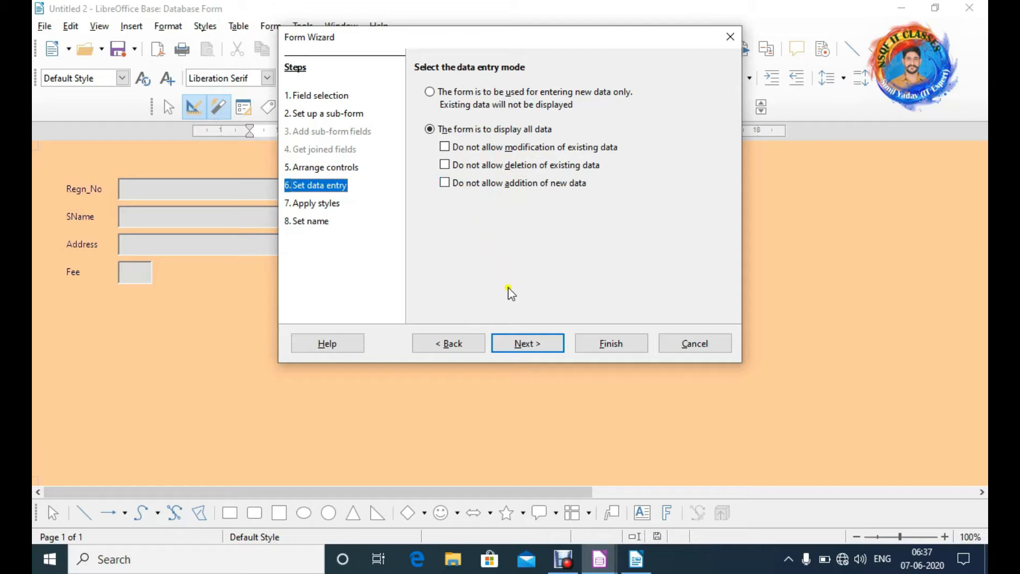
click(525, 343)
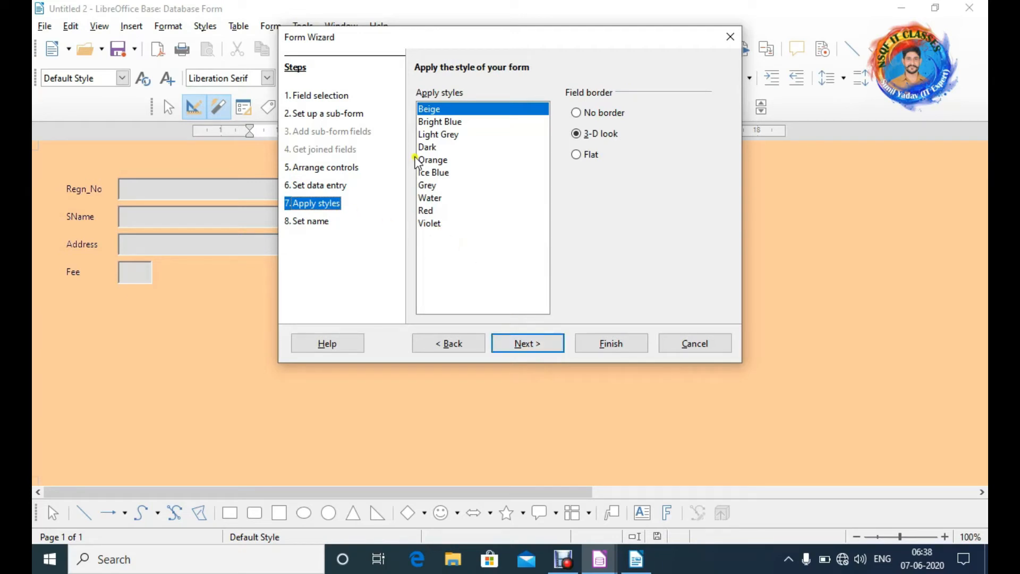
click(442, 123)
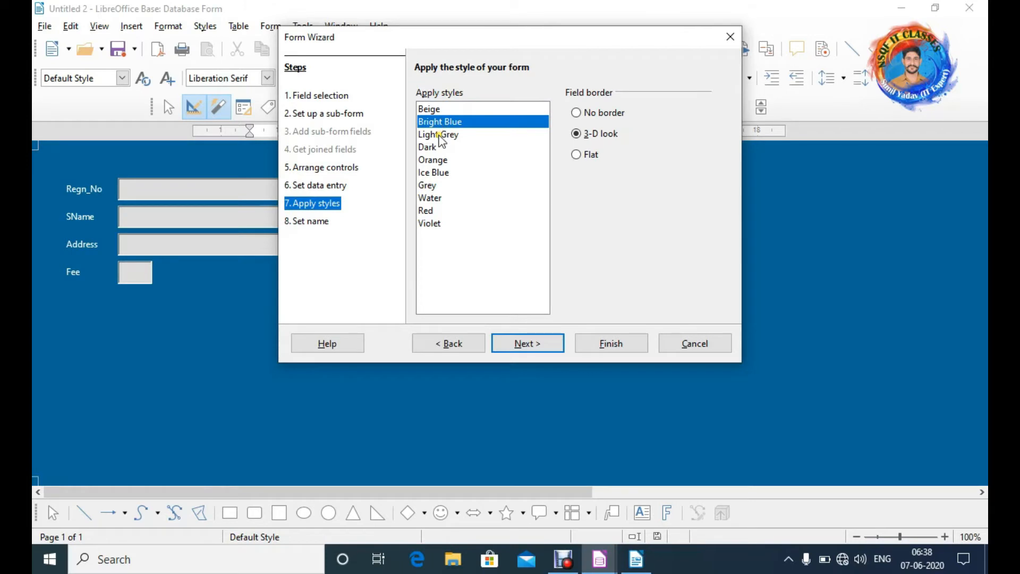
click(445, 135)
click(433, 148)
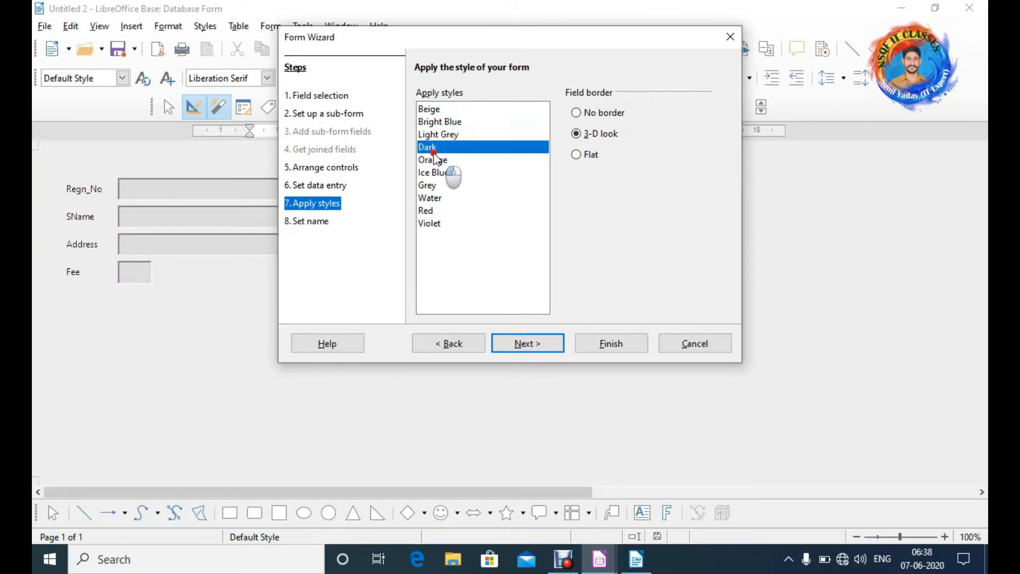
click(434, 161)
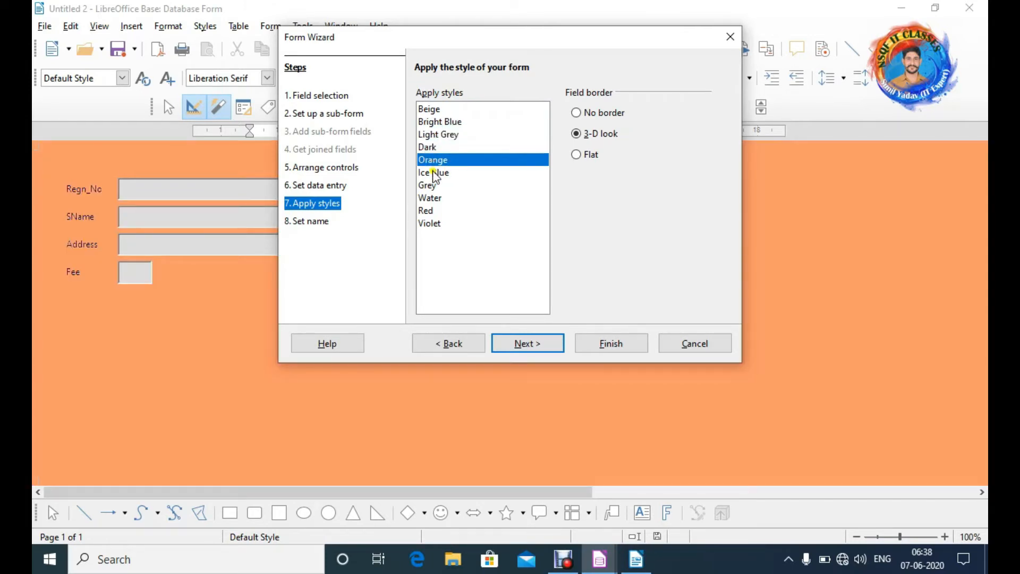
click(435, 172)
click(428, 187)
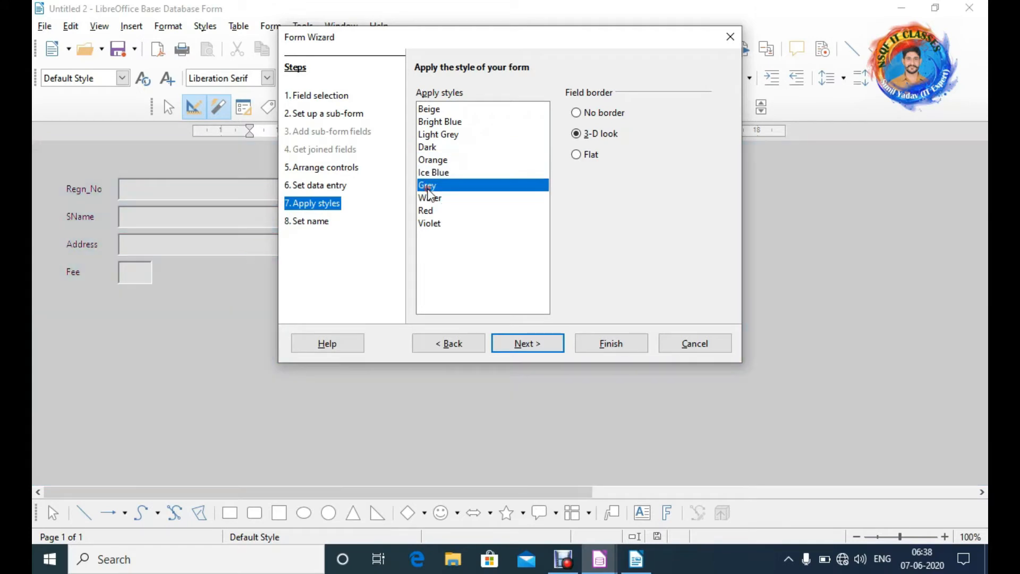
click(430, 198)
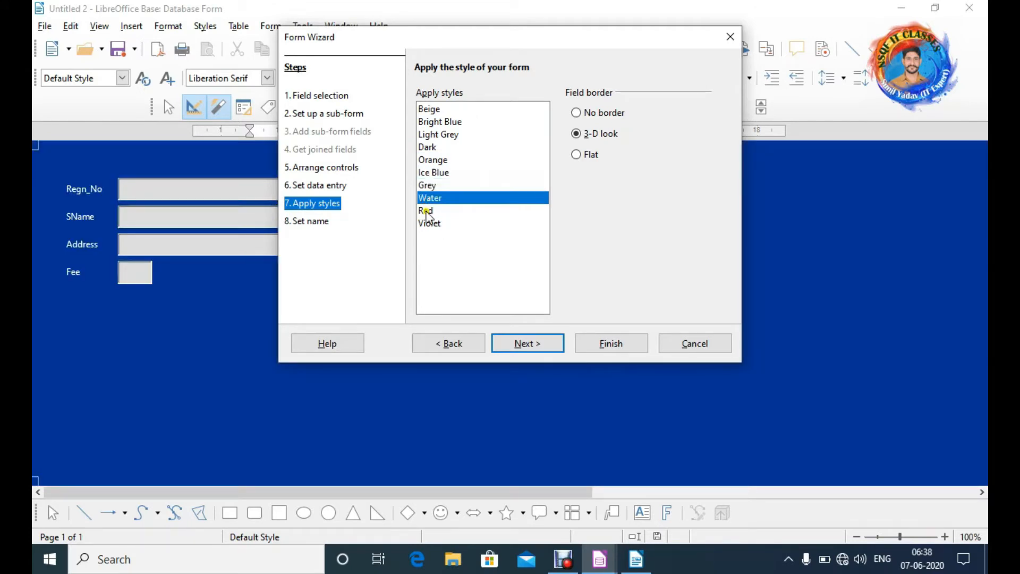
click(429, 210)
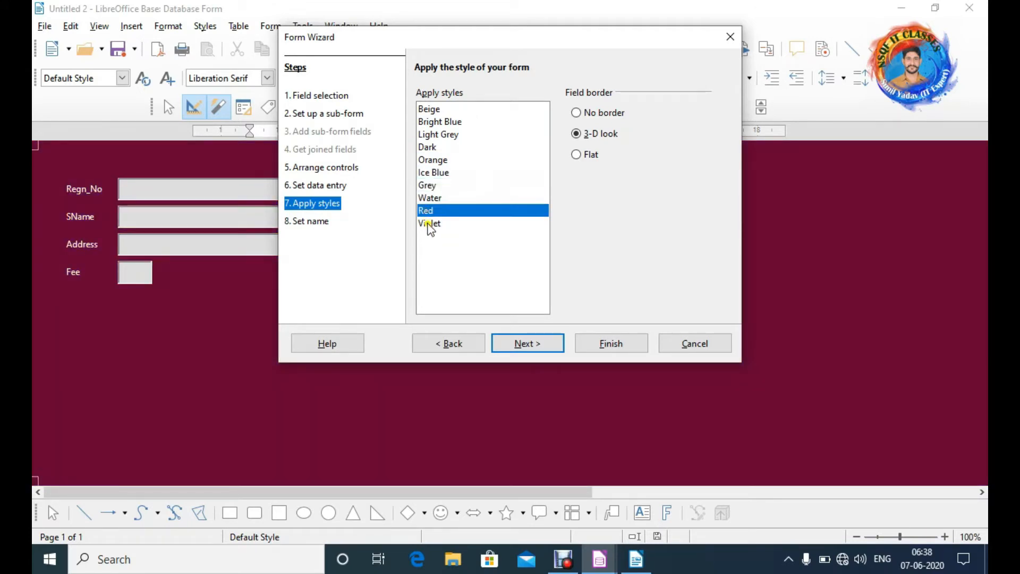
click(429, 224)
click(433, 160)
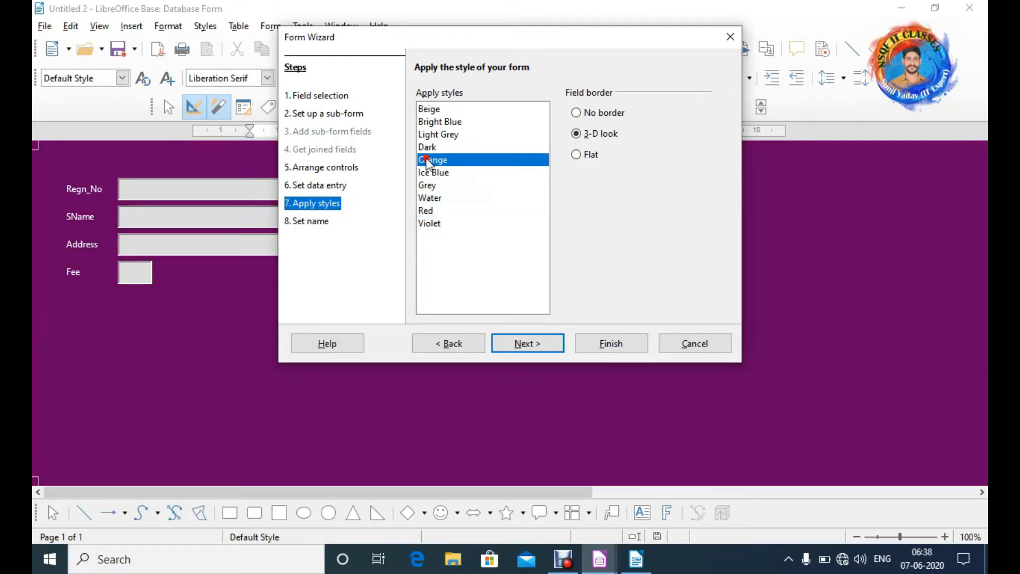
- Finish the wizard with the form named Admission and the option to work with the form
click(523, 350)
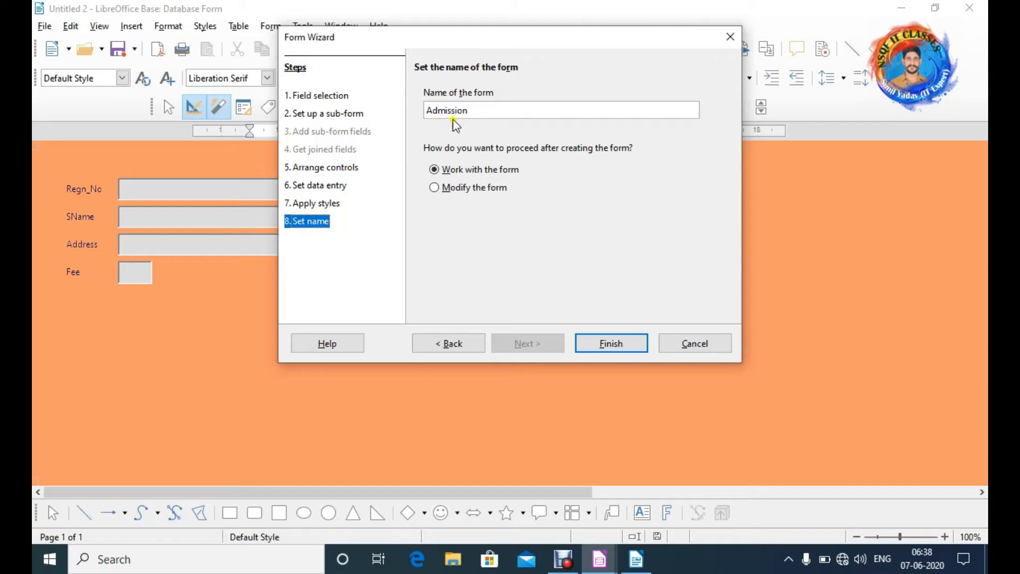
click(611, 346)
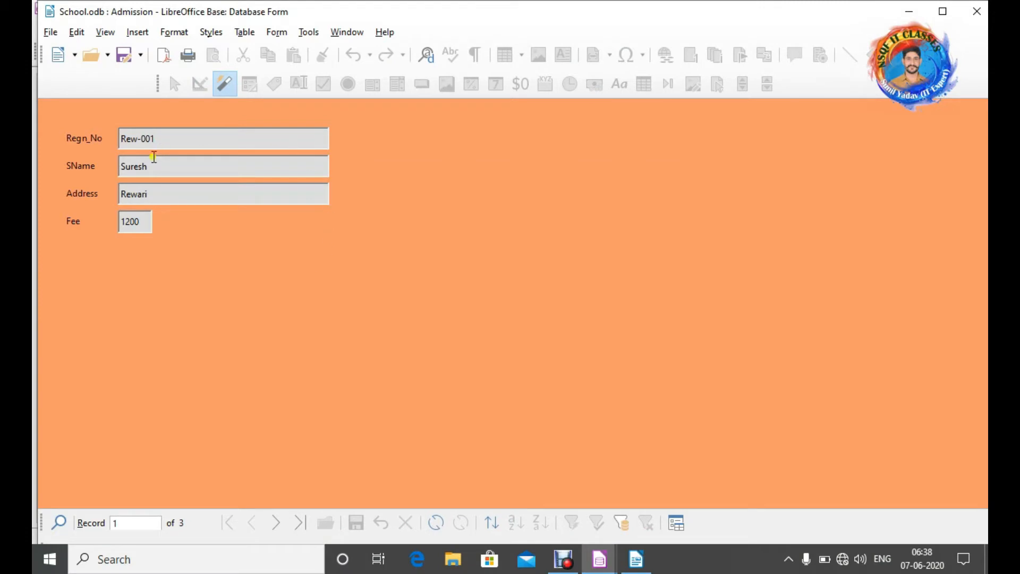
- Browse the Admission form's records to the last one, return to the first record, and close the form
click(278, 532)
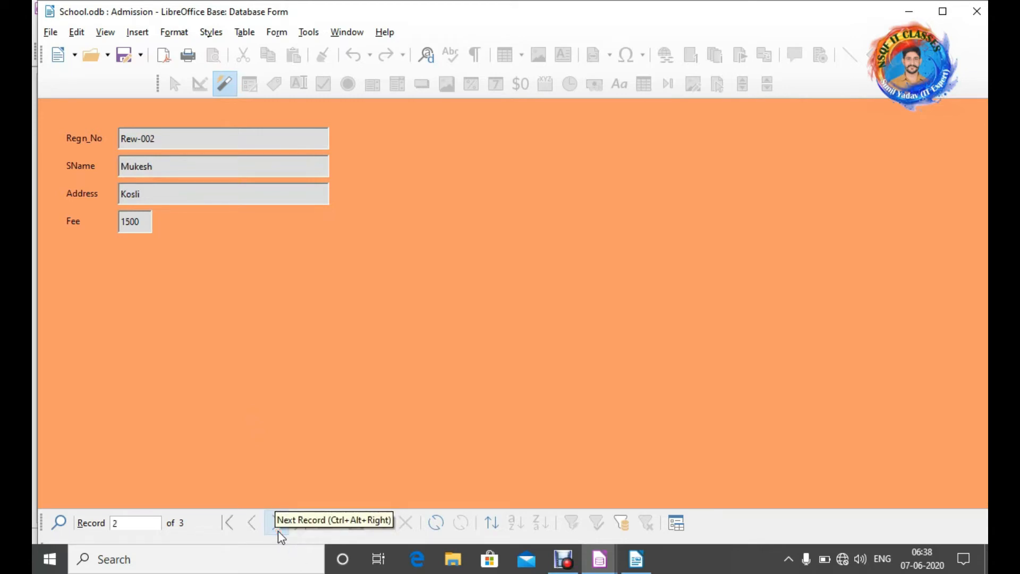
click(278, 532)
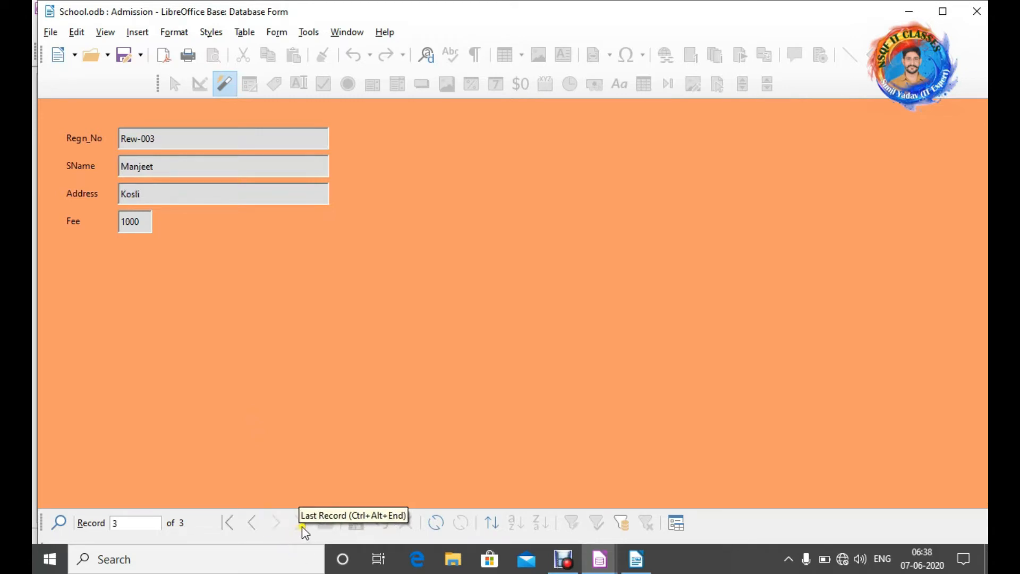
click(226, 532)
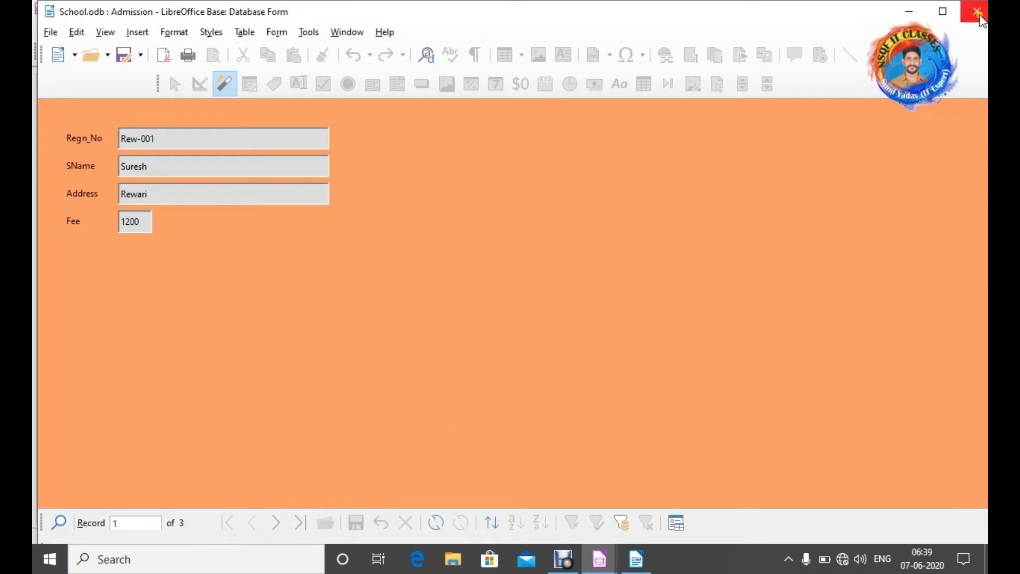
click(980, 17)
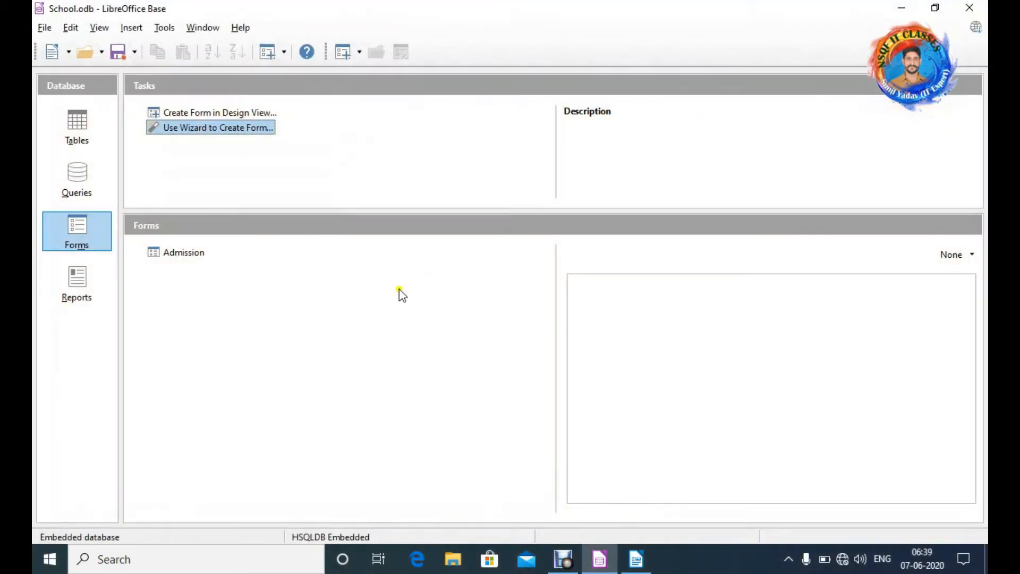
- Start a new form in Design View and undock the Form Controls toolbar over the page
click(221, 115)
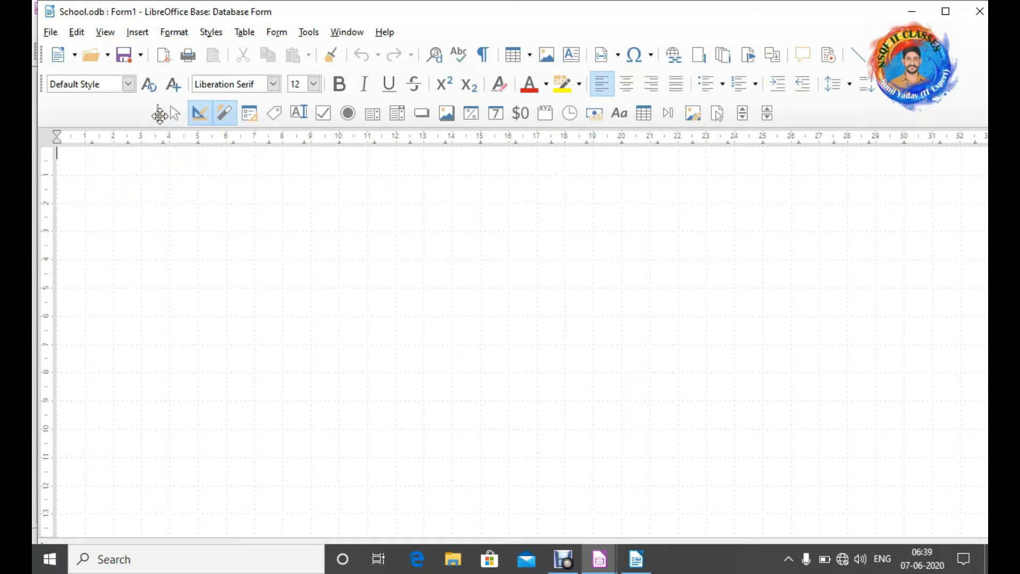
drag(158, 115, 158, 196)
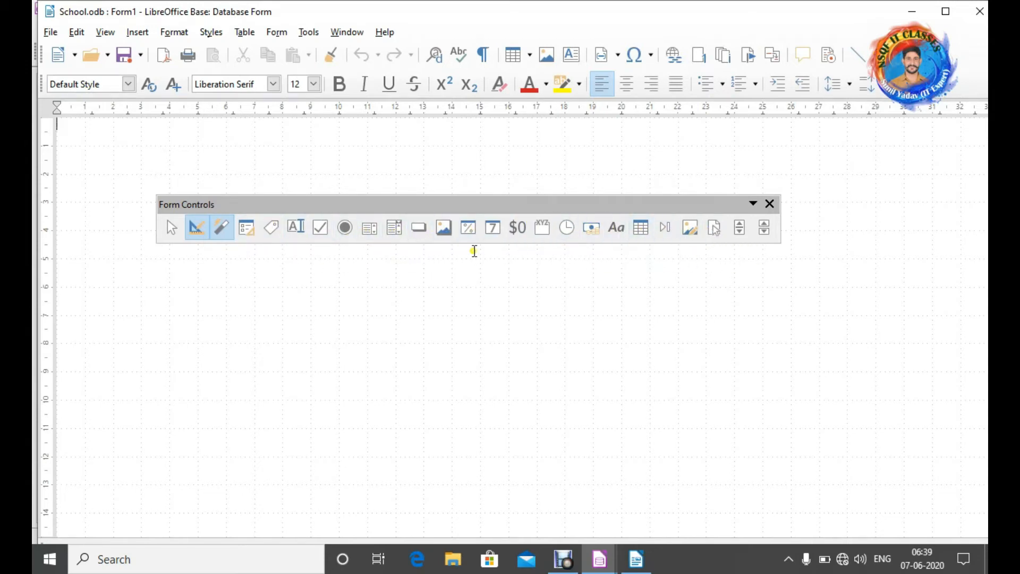
- Draw four text boxes about 5 cm wide, stacked in one column near the top of the form page
click(298, 235)
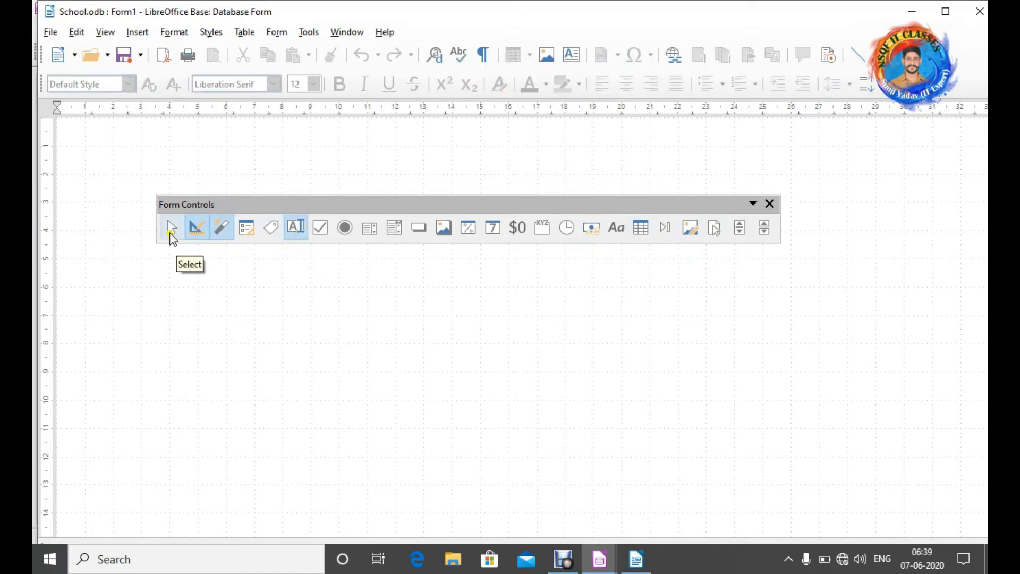
click(171, 229)
click(296, 232)
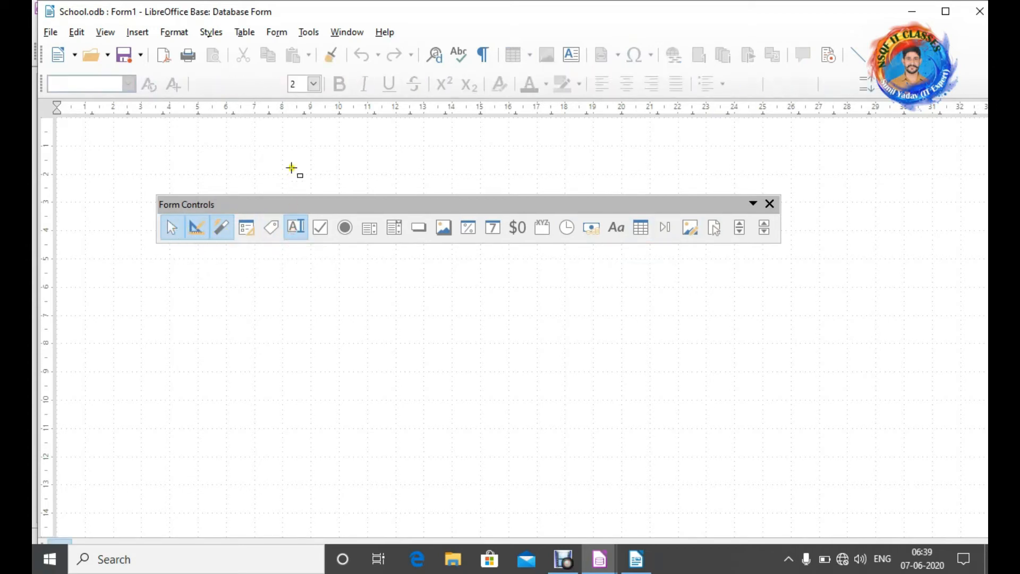
click(334, 145)
drag(333, 145, 468, 162)
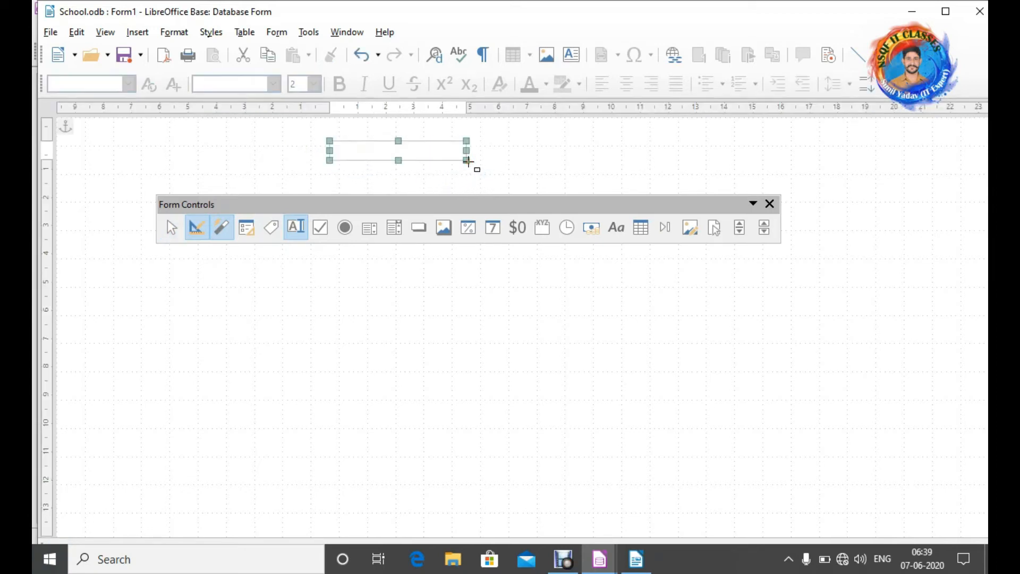
click(296, 228)
drag(333, 181, 502, 316)
drag(330, 212, 467, 231)
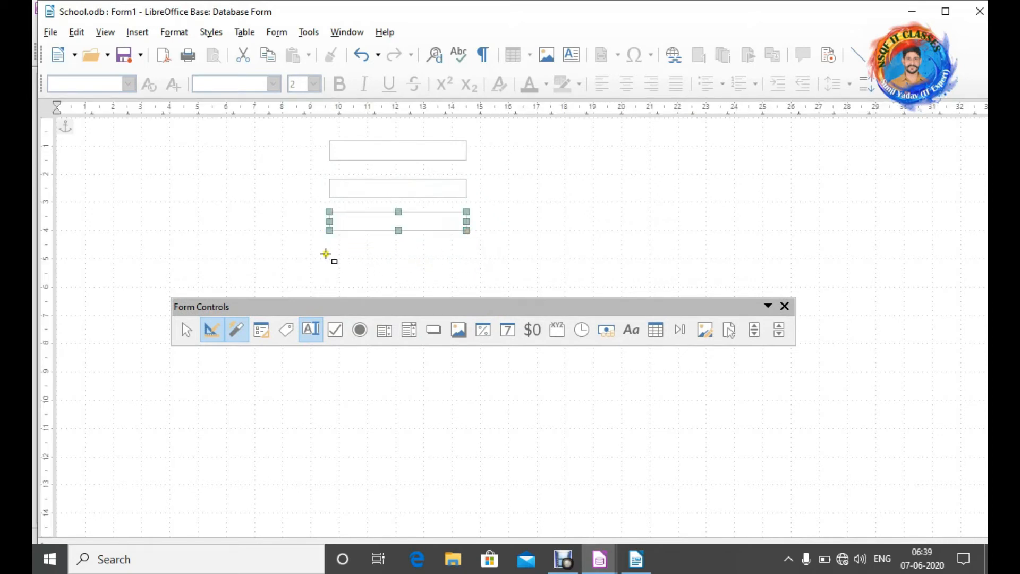
drag(336, 248, 467, 263)
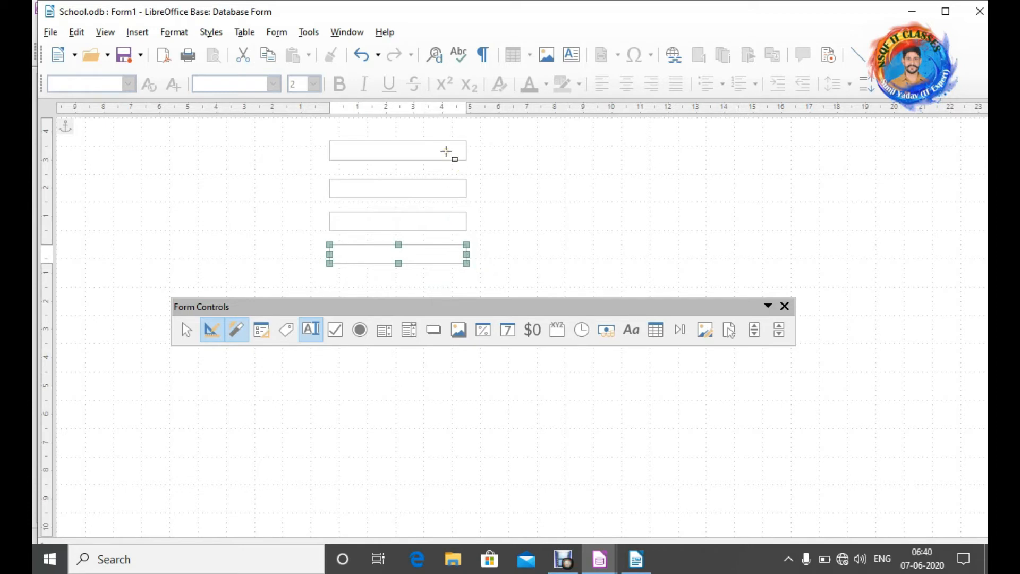
- Try to assign a data field to the first text box through its properties, and close the properties
click(446, 152)
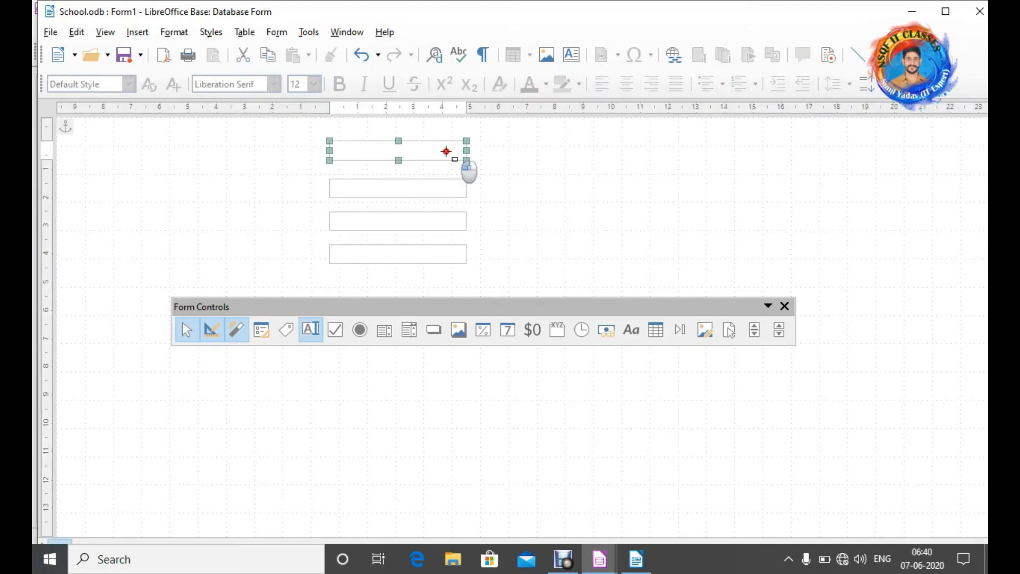
click(587, 201)
click(447, 152)
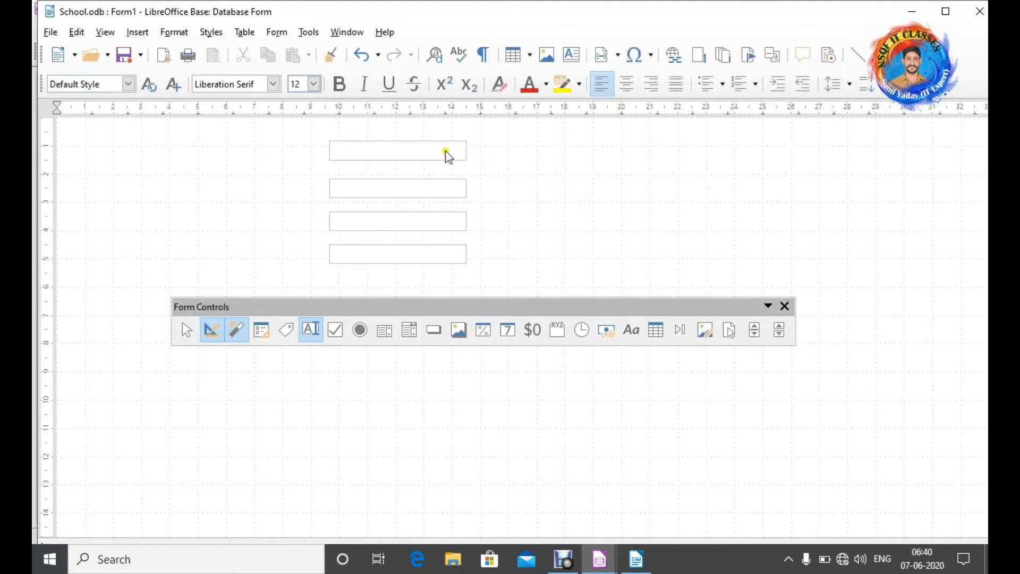
right_click(446, 154)
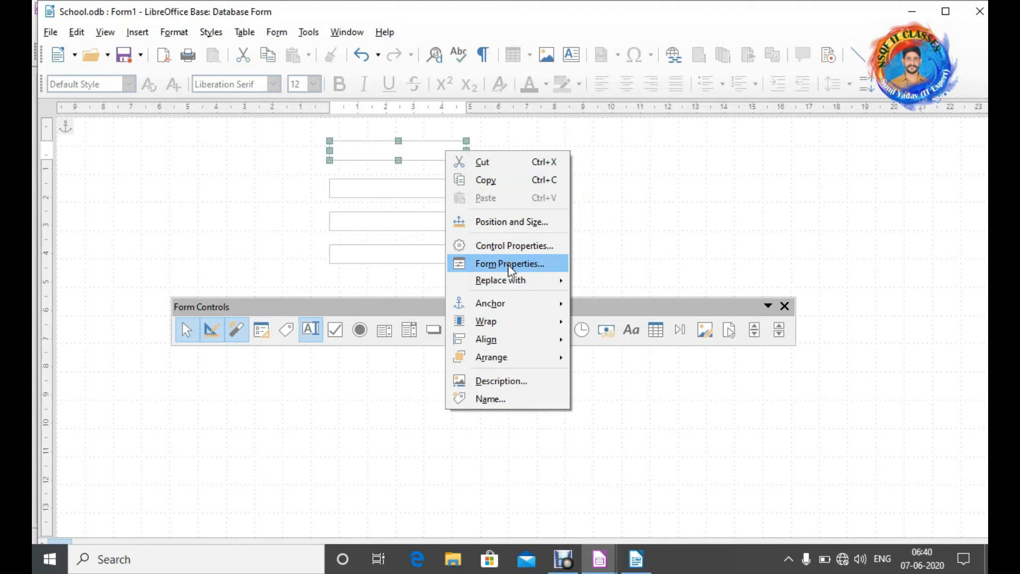
click(509, 264)
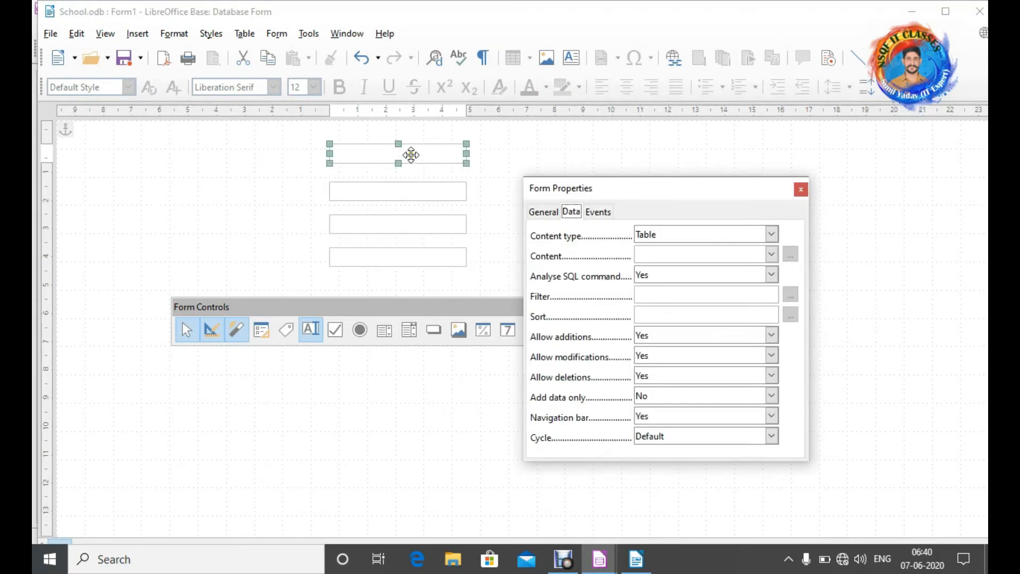
click(411, 154)
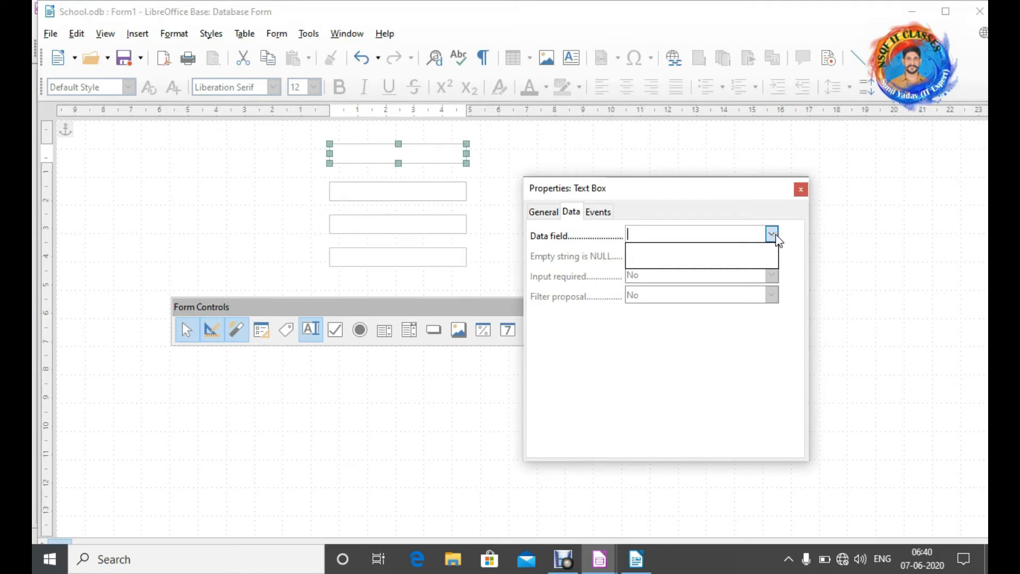
click(653, 168)
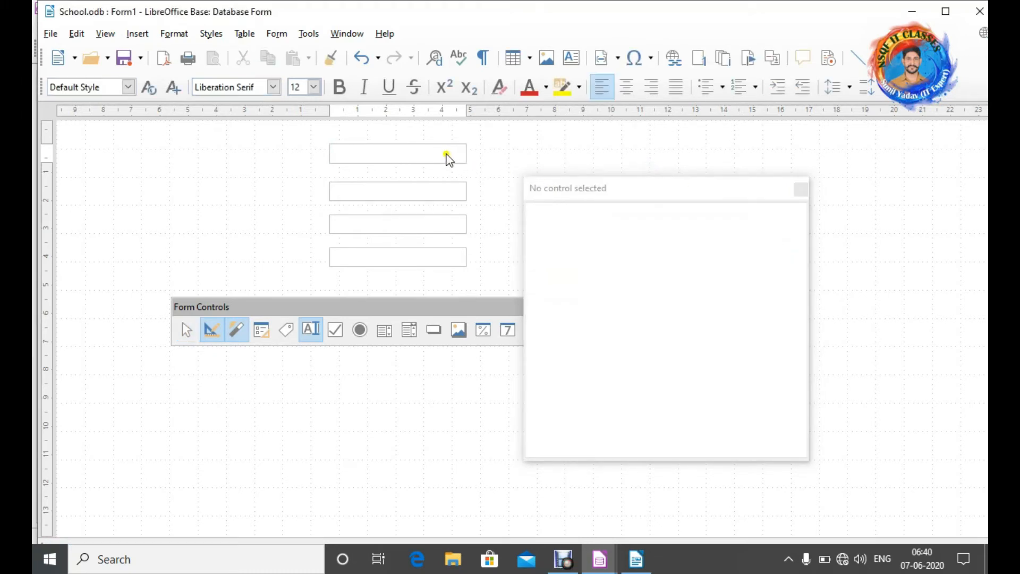
click(448, 157)
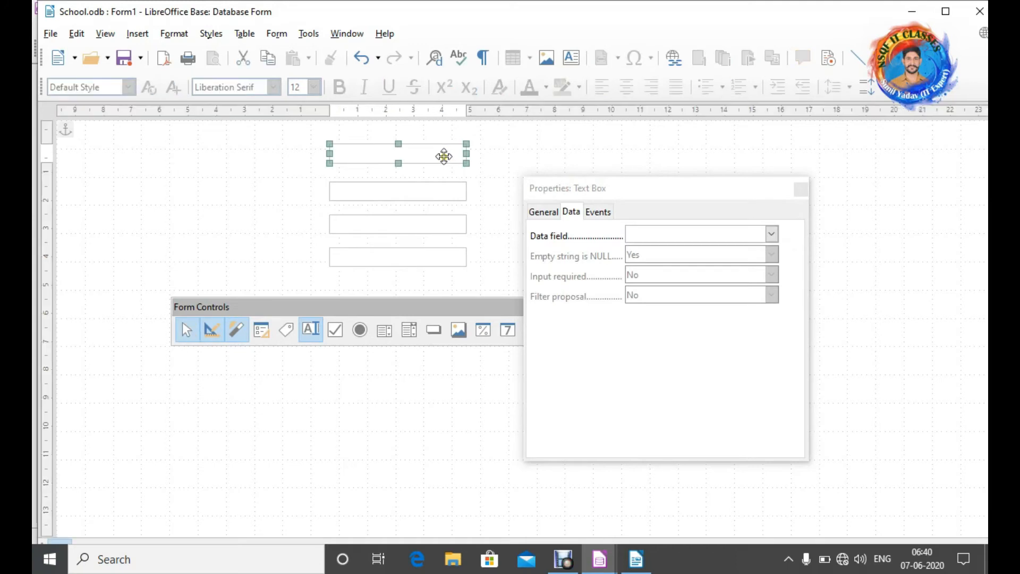
click(371, 307)
click(413, 430)
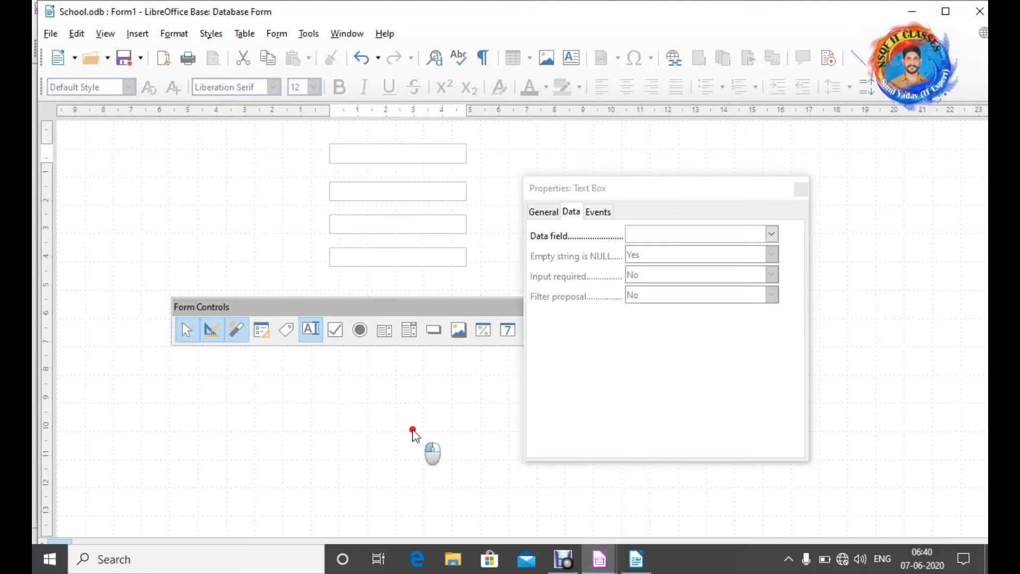
click(801, 190)
right_click(602, 179)
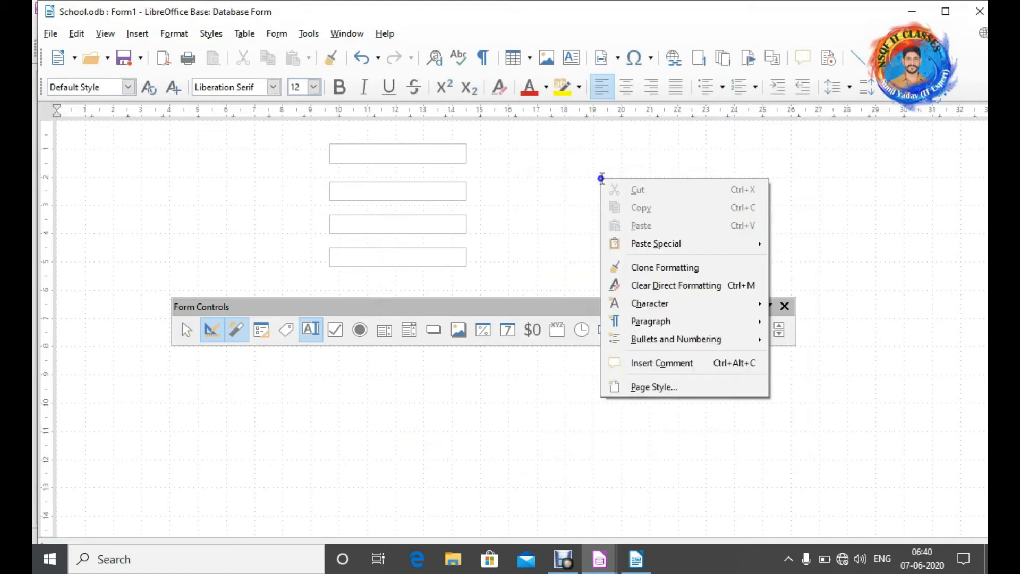
mouse_move(638, 243)
click(503, 264)
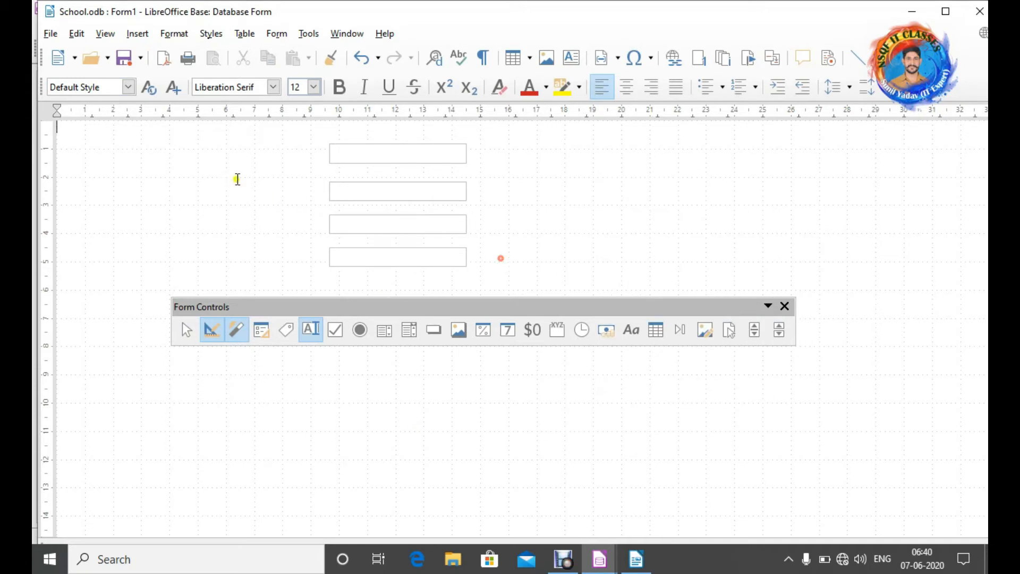
- Set the form's content to the Admission table in the form properties
click(350, 159)
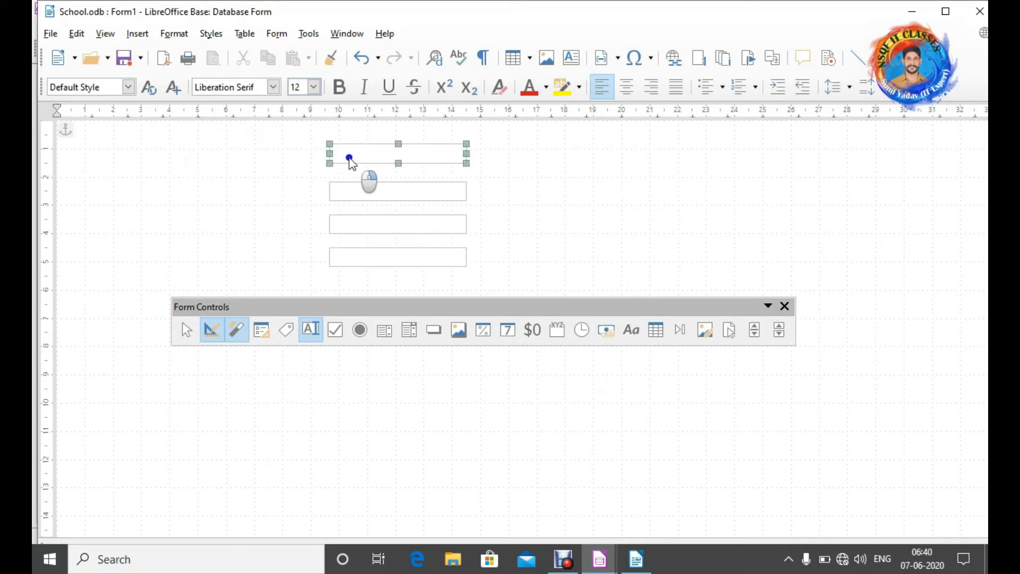
right_click(350, 160)
click(402, 271)
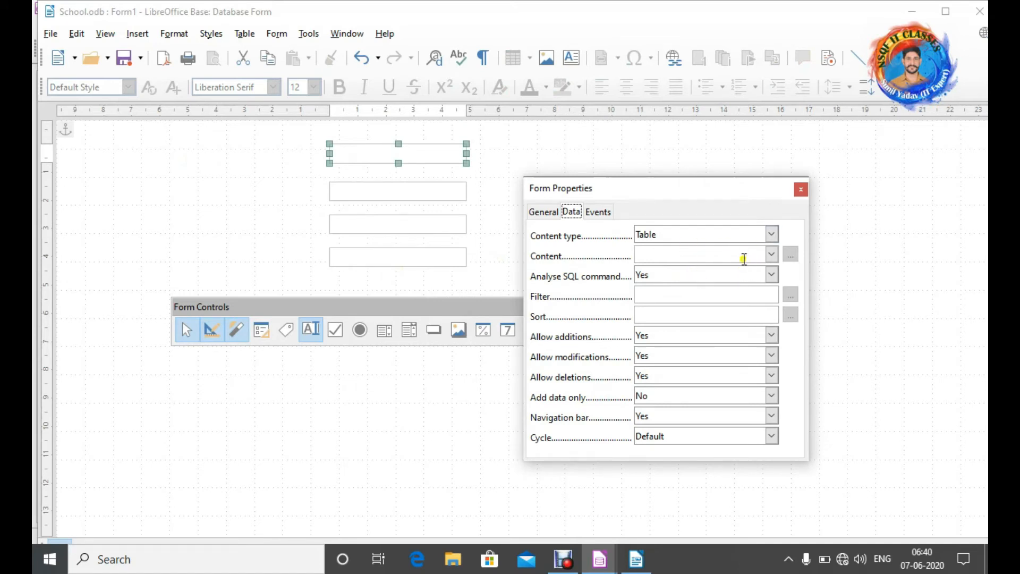
click(773, 257)
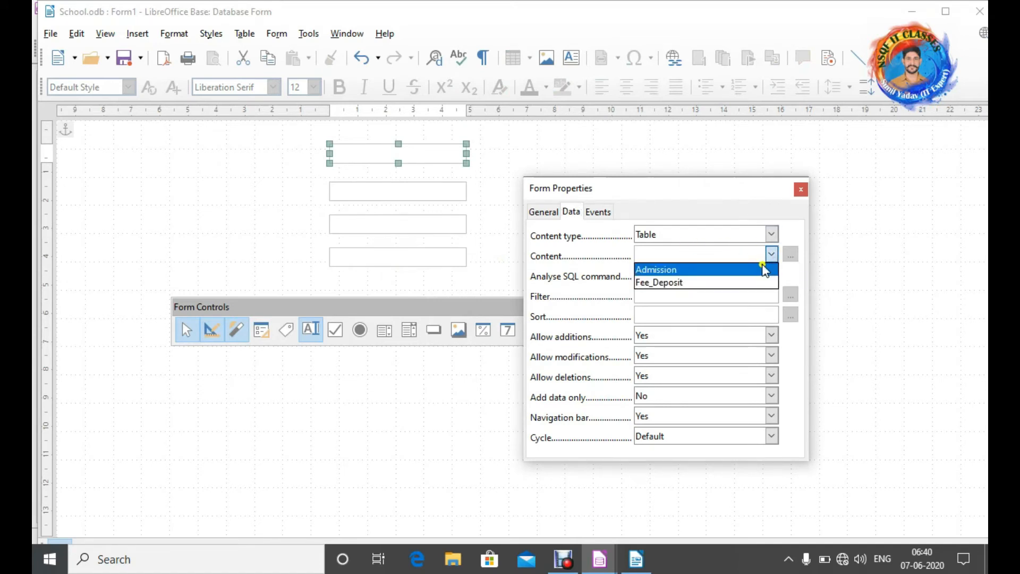
click(760, 269)
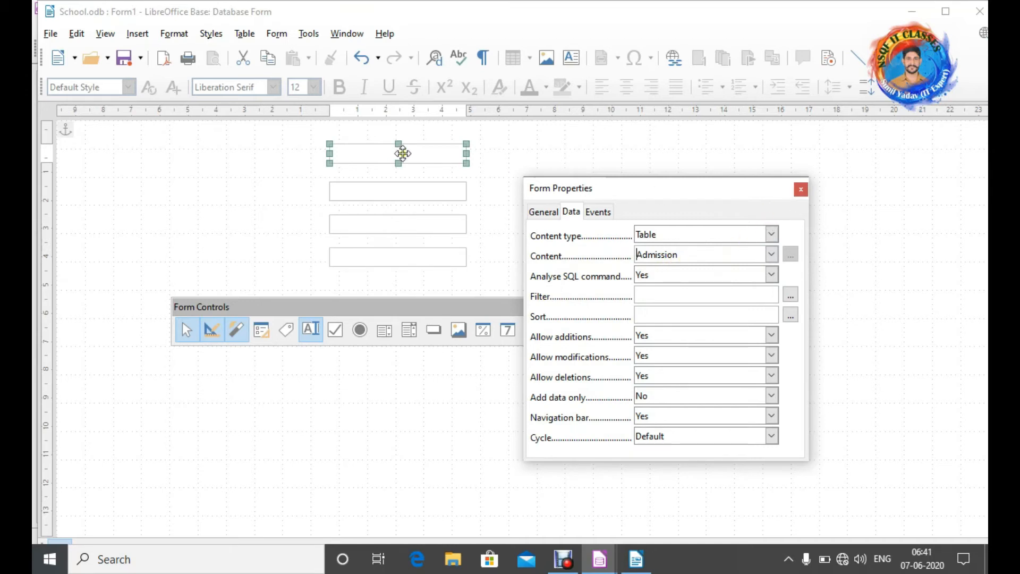
- Bind the first text box to the Regn_No data field and the second text box to SName
click(403, 153)
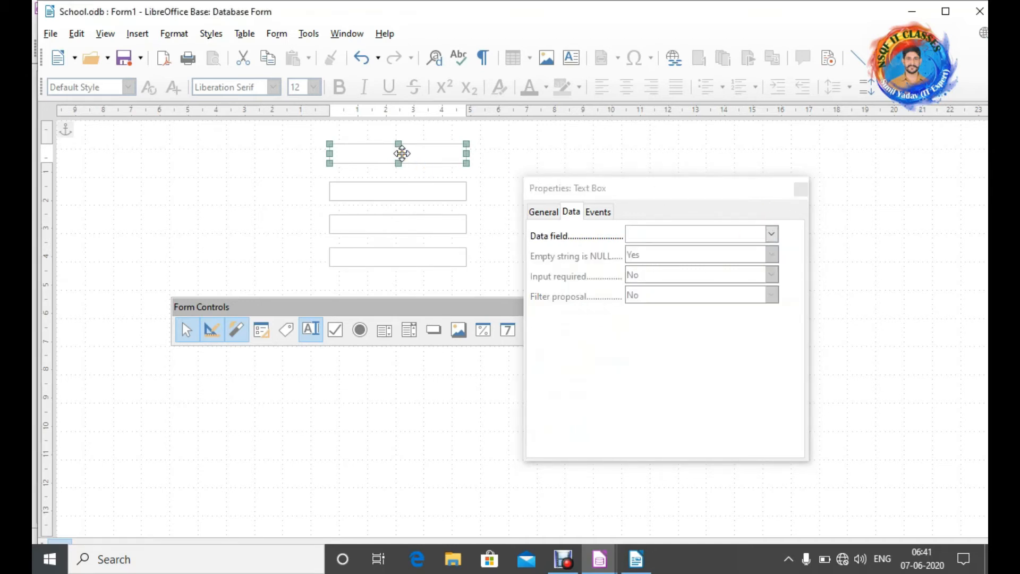
click(772, 235)
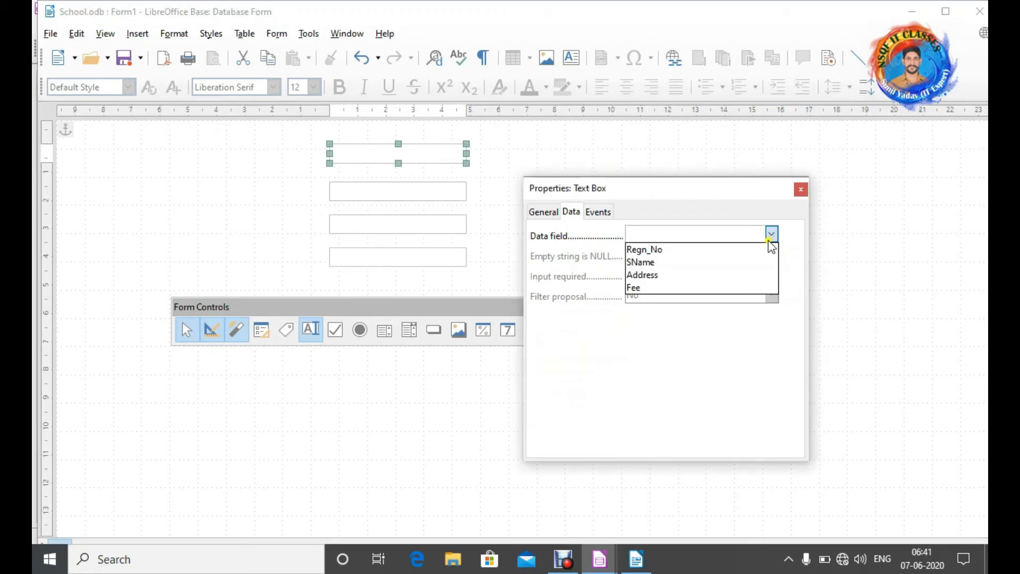
click(756, 249)
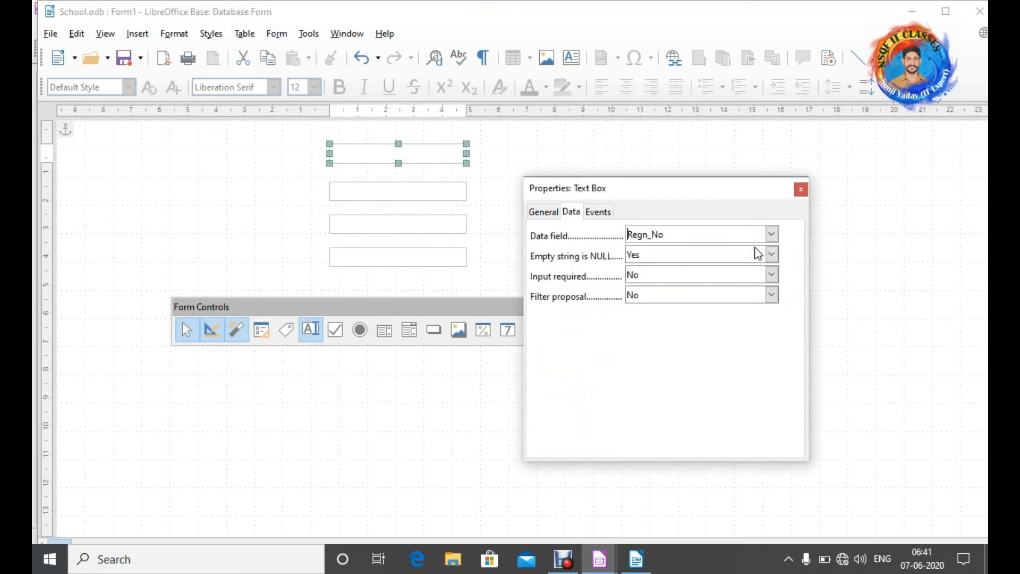
click(415, 193)
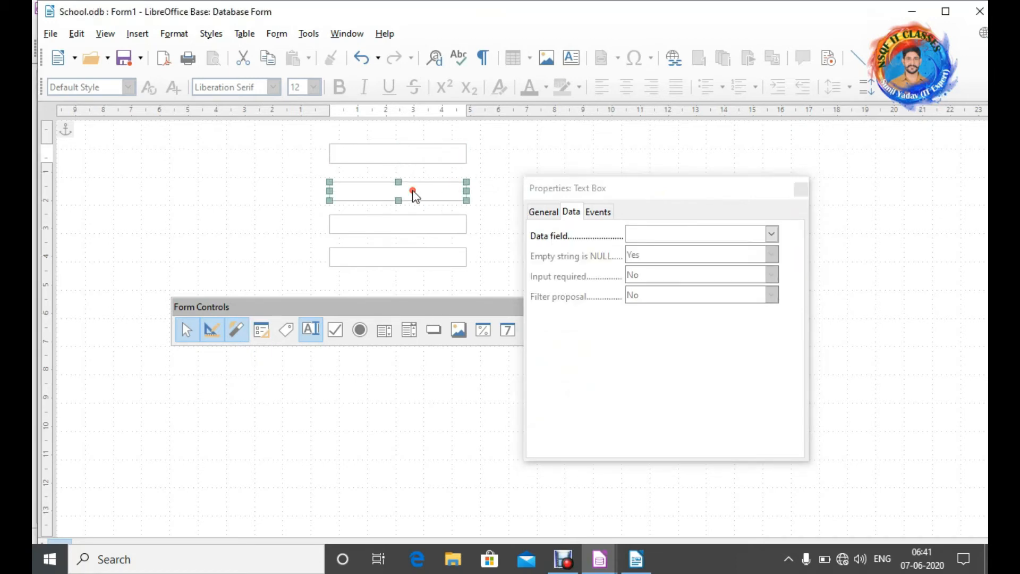
click(772, 234)
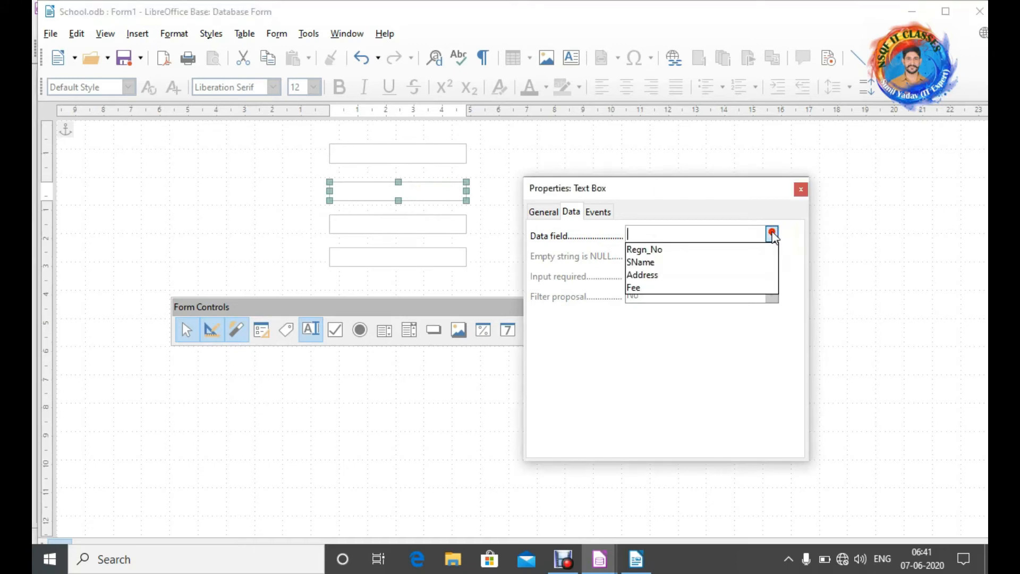
click(725, 262)
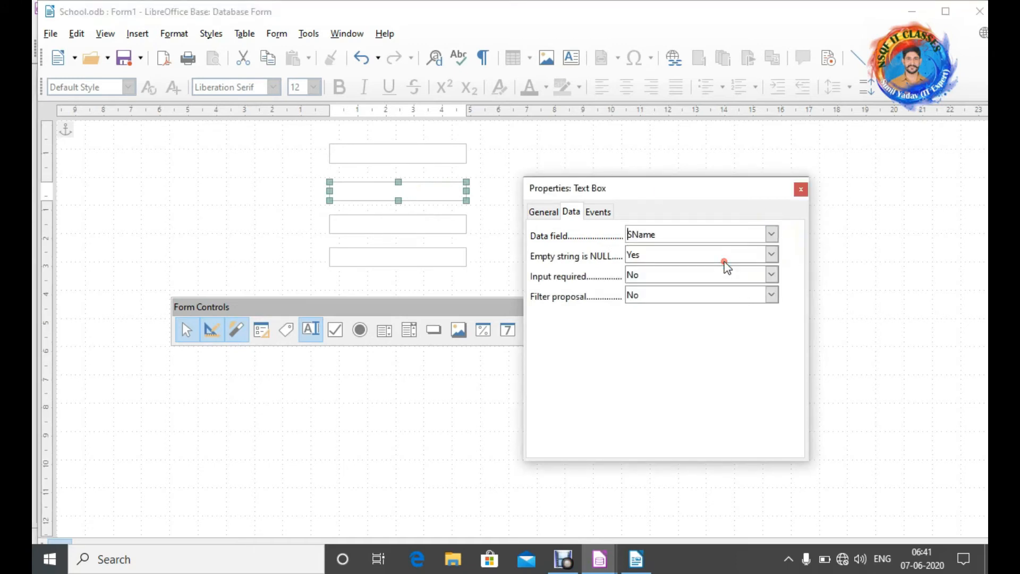
- Bind the third text box to the Address data field and the fourth to Fee, and close the properties and Form Controls toolbar
click(460, 226)
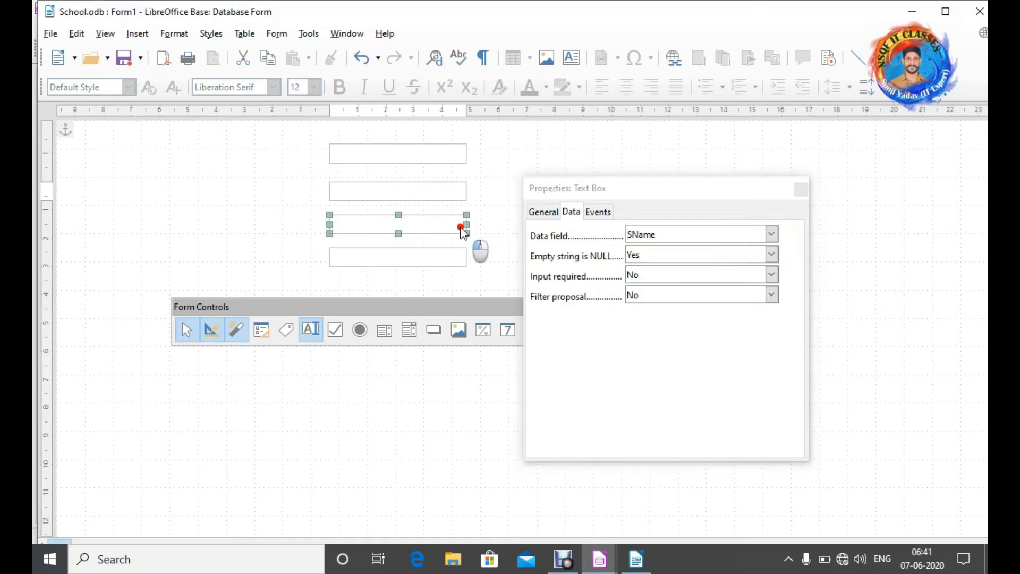
click(772, 234)
click(697, 275)
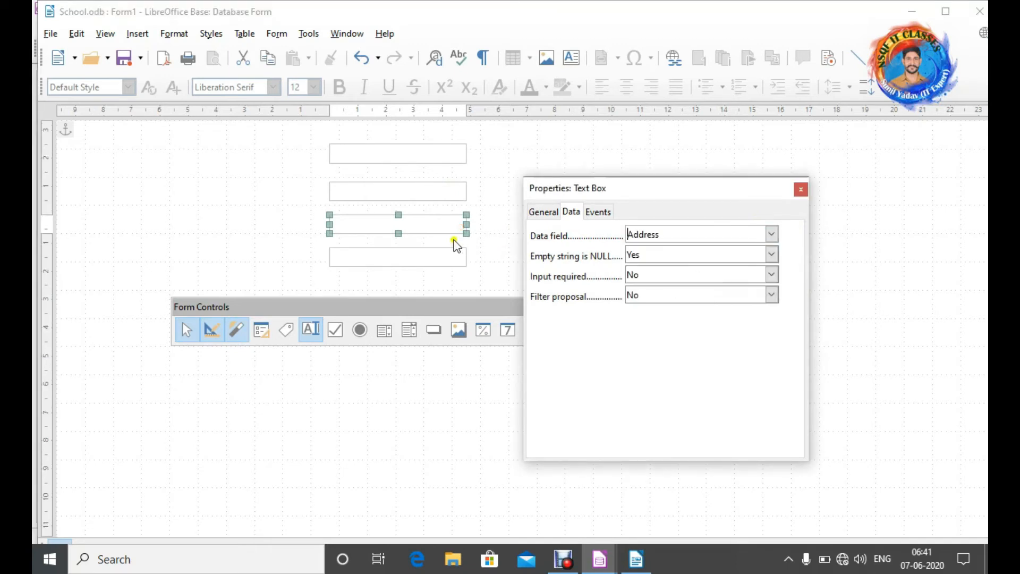
click(451, 257)
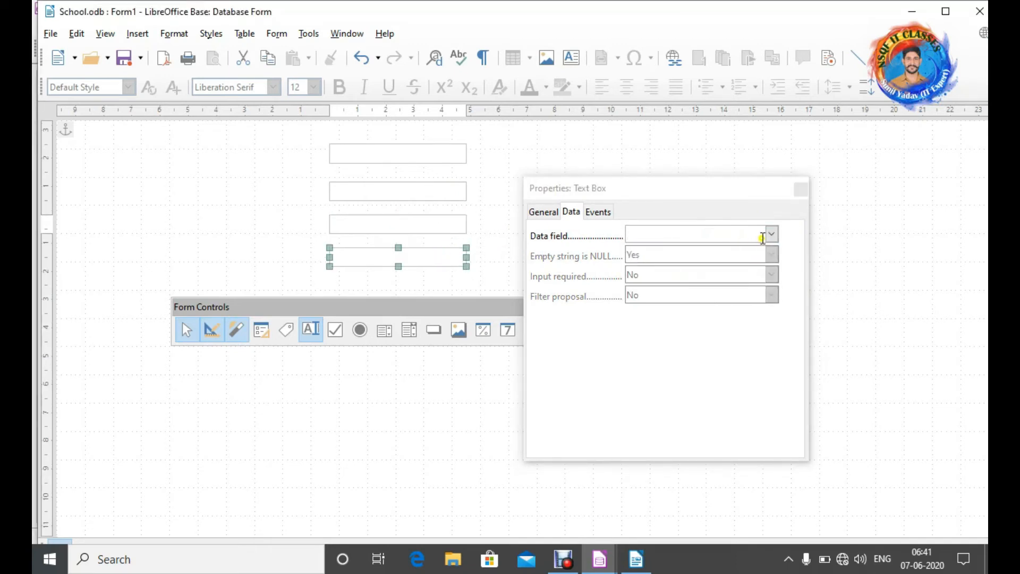
click(771, 234)
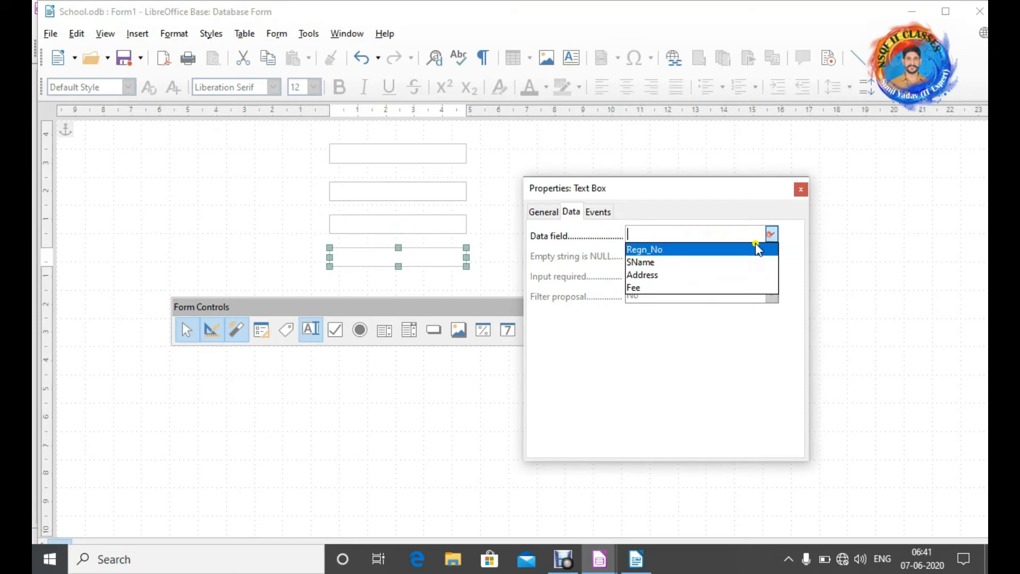
click(705, 288)
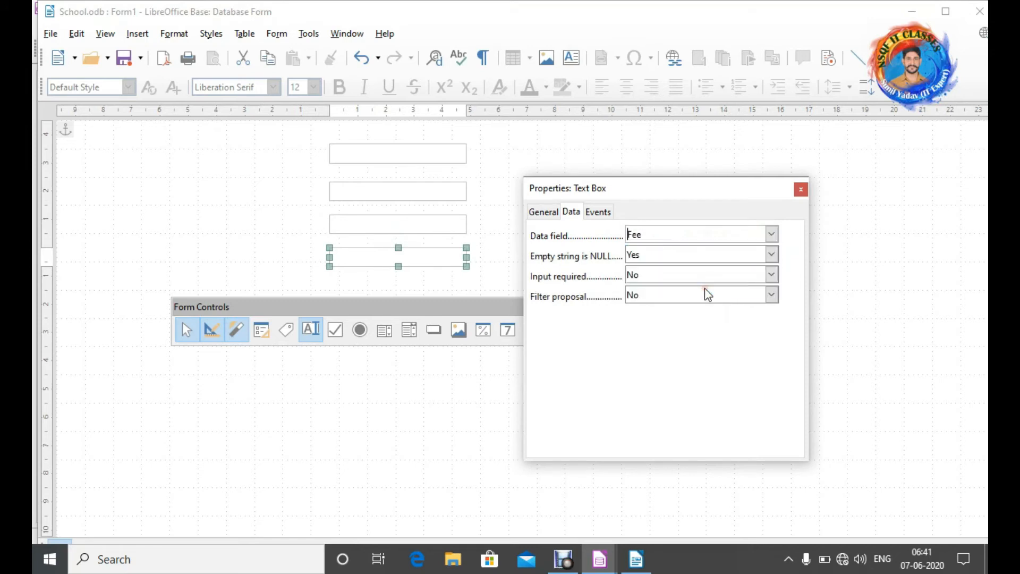
click(801, 190)
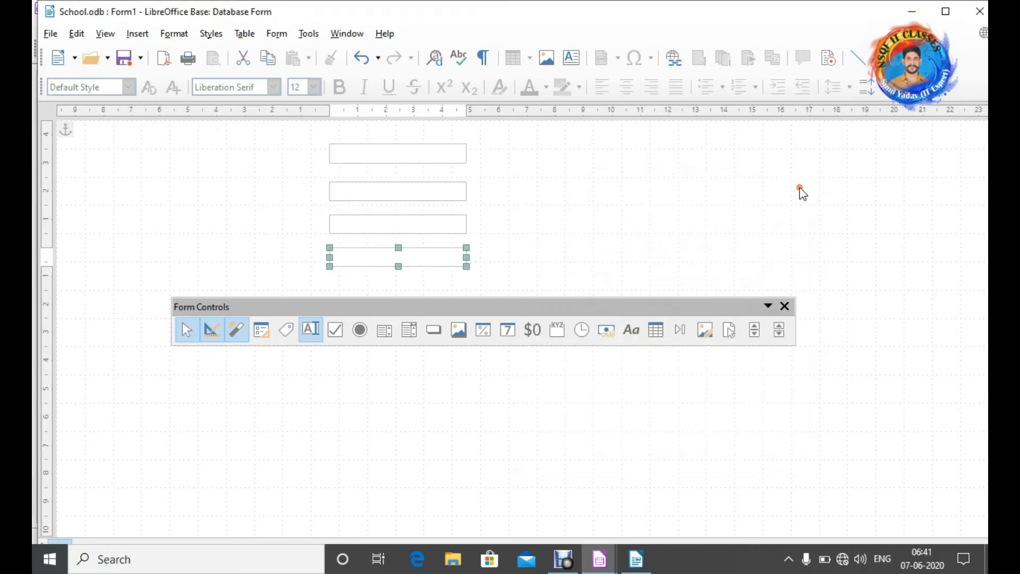
click(785, 306)
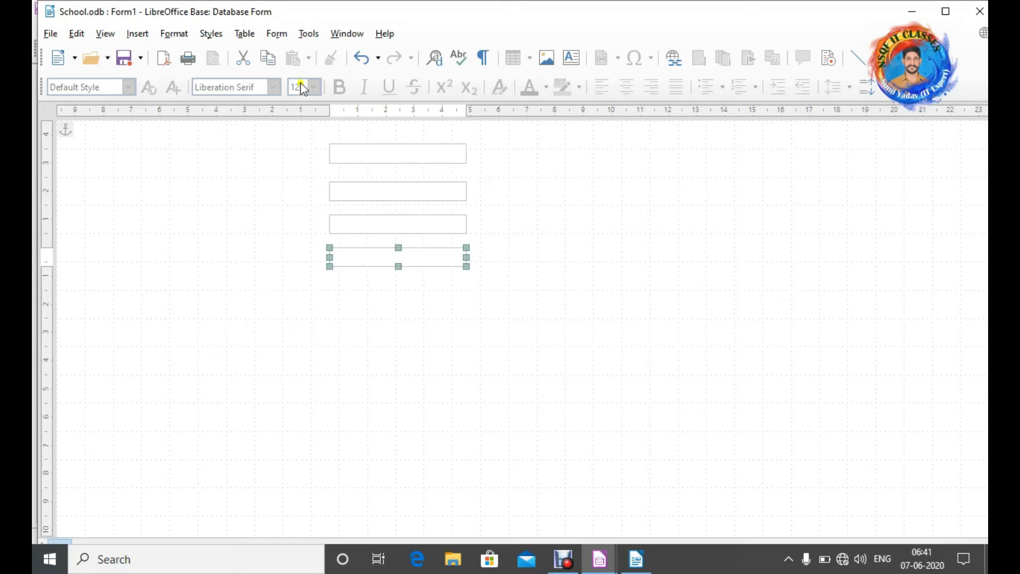
click(278, 37)
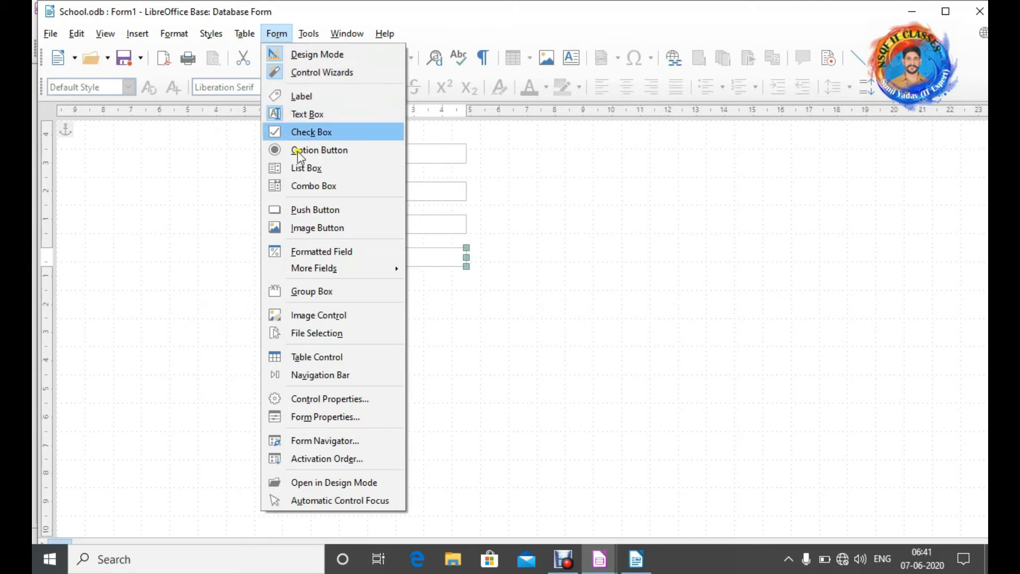
click(565, 335)
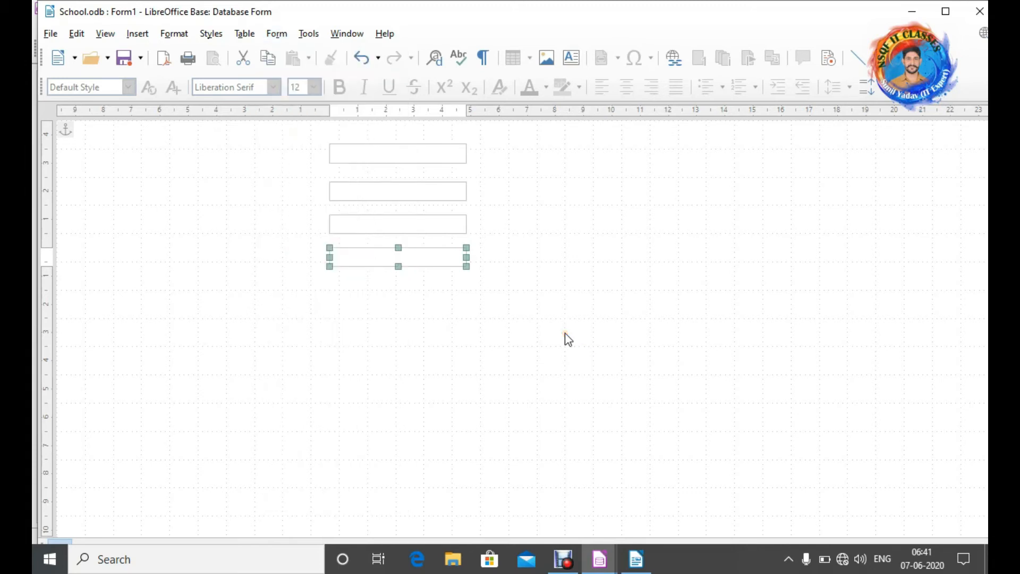
key(F5)
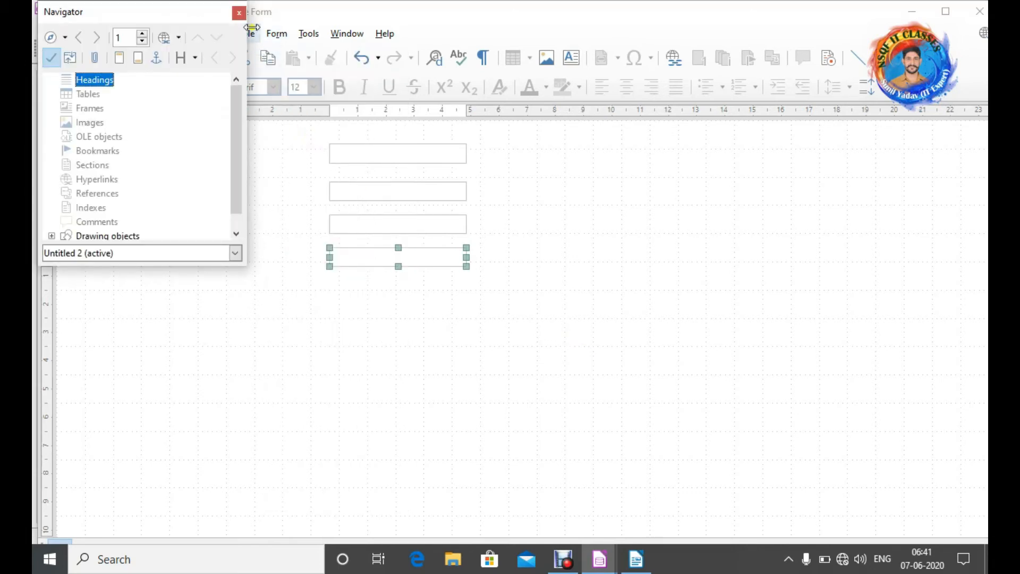
click(237, 16)
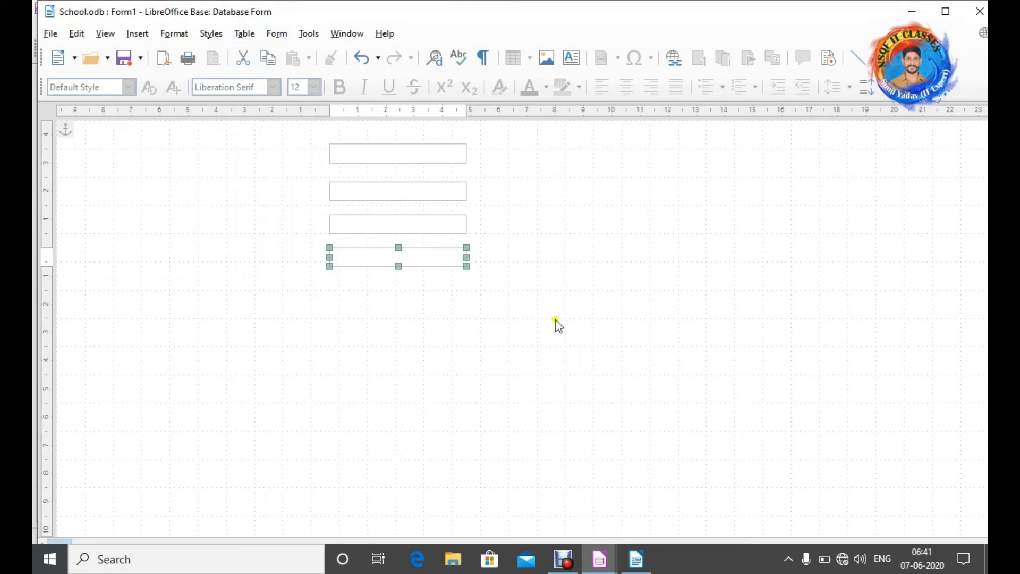
right_click(594, 304)
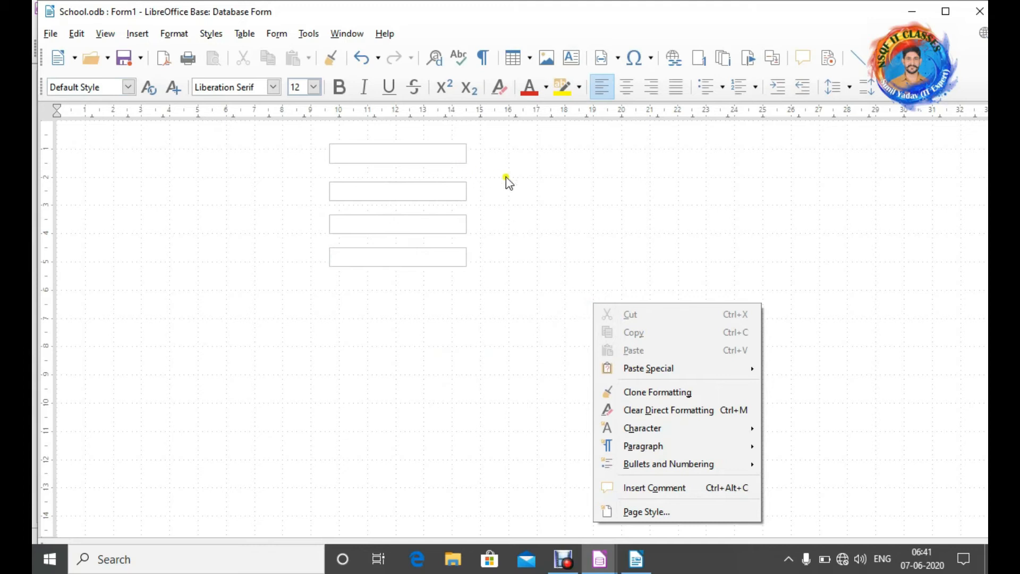
click(309, 37)
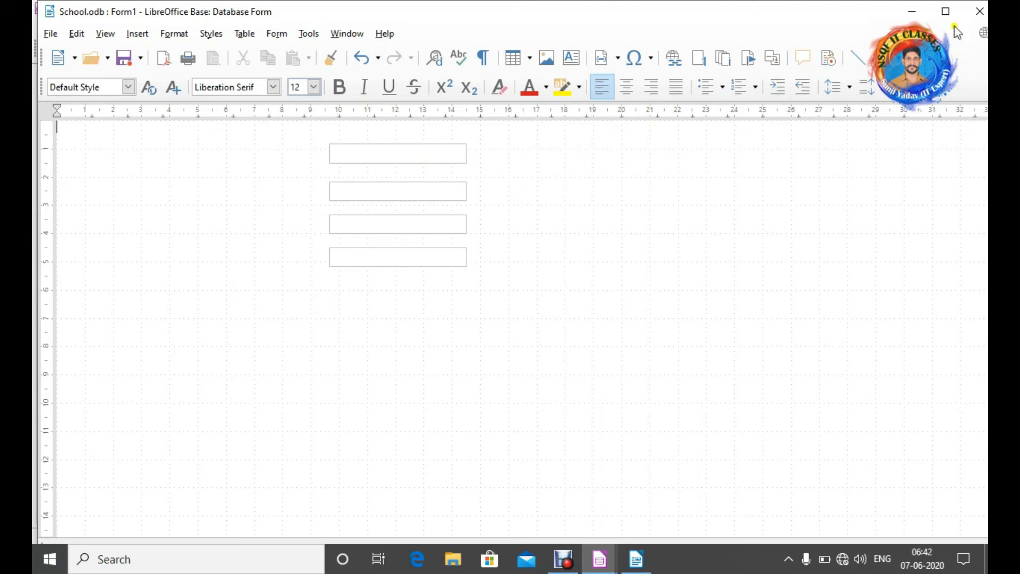
- Switch to the LibreOffice Writer notes and add the indented line "if want record as as hard copy." under the Reports heading
click(640, 560)
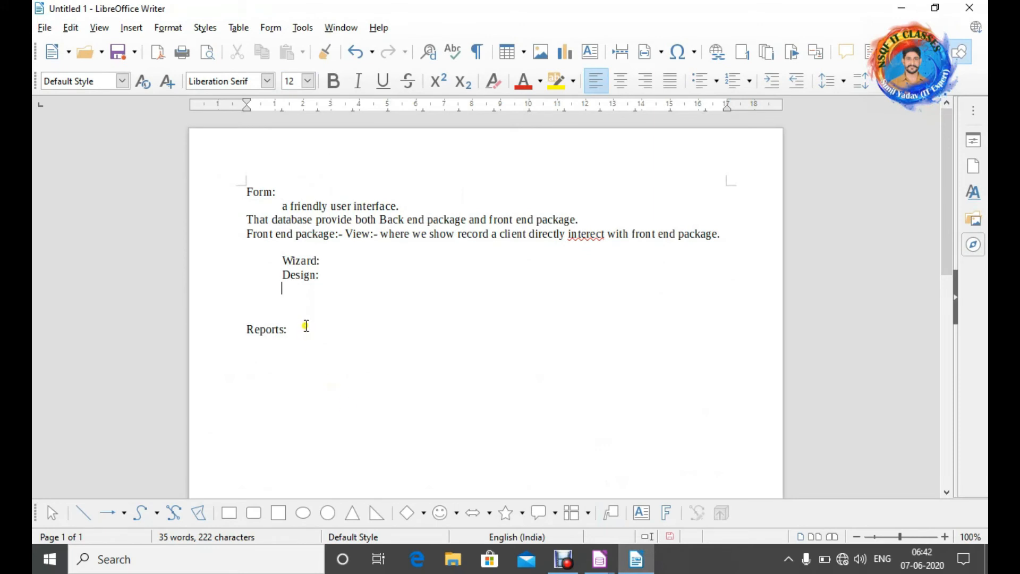
click(309, 335)
key(Return)
key(Return)
key(Return)
key(Tab)
key(BackSpace)
key(BackSpace)
key(BackSpace)
key(Tab)
text(if want record)
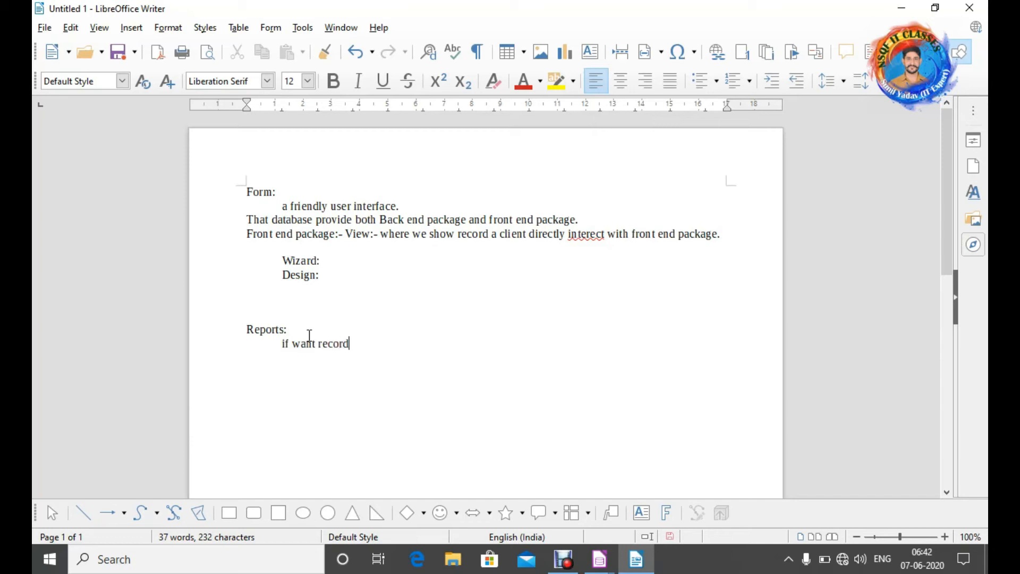
text( as as hard copy)
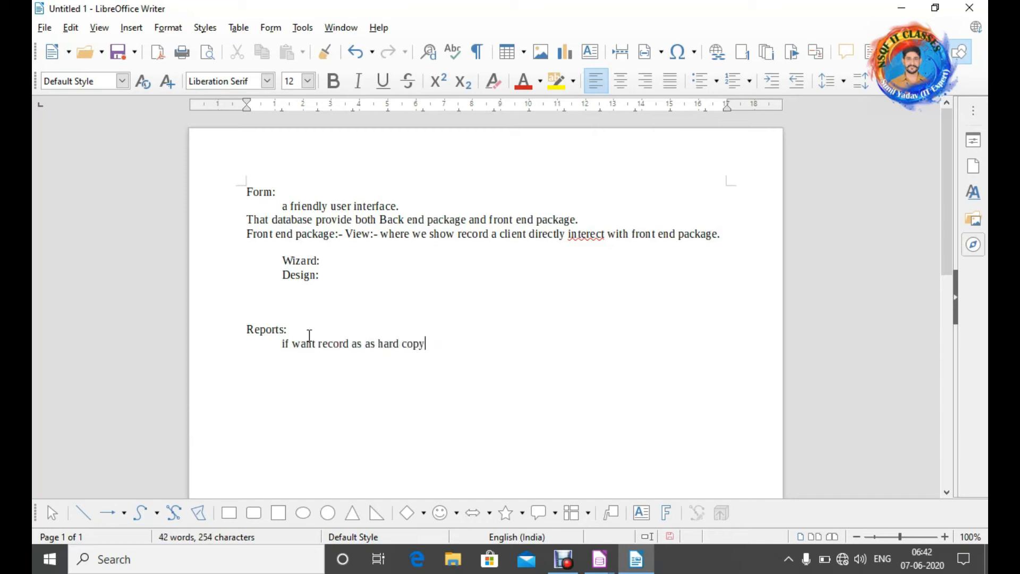
text(.)
- Add three indented lines below the Reports description: "Page Header", "Page Detail" and "Page Footer"
key(Return)
key(Tab)
key(Tab)
text(Page Header)
key(Return)
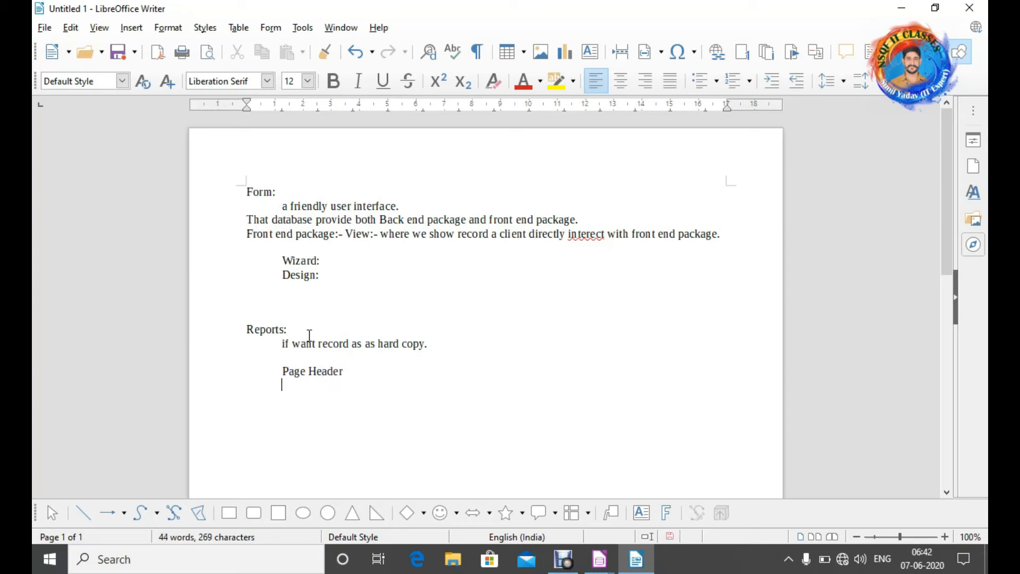
text(Page Detail)
key(Return)
text(Page Fo)
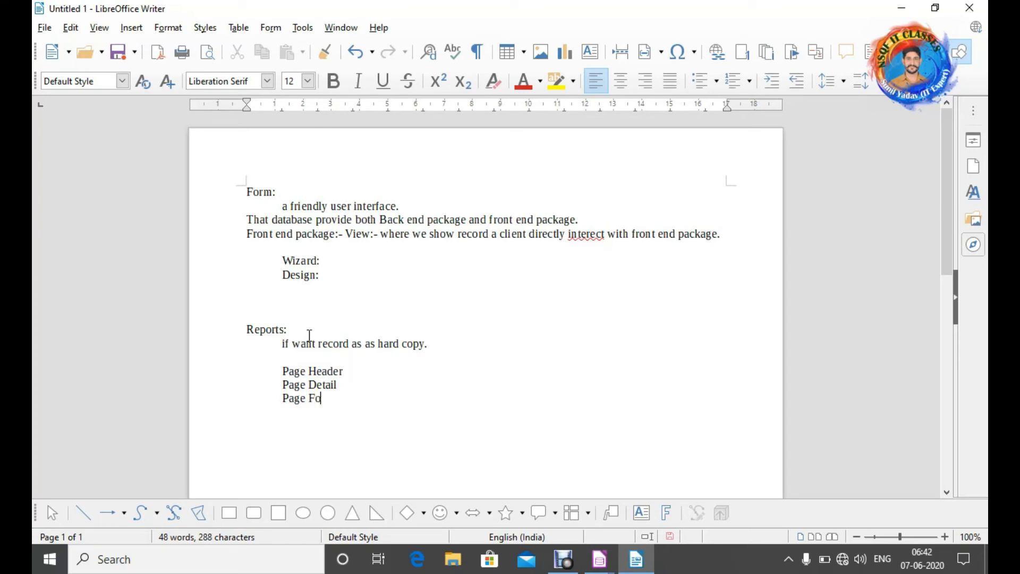
text(oter)
- Add a colon after Page Header and write the indented line "any information that we want only a single time at top of page." beneath it
key(Home)
key(Up)
key(Up)
key(Right)
text(:)
key(Return)
key(Tab)
key(Tab)
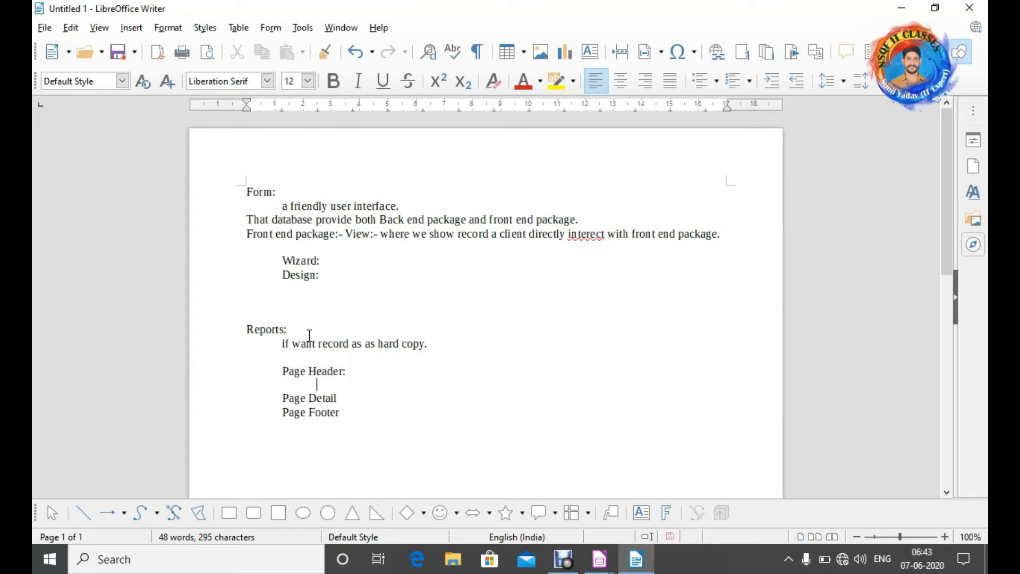
text(any information that we )
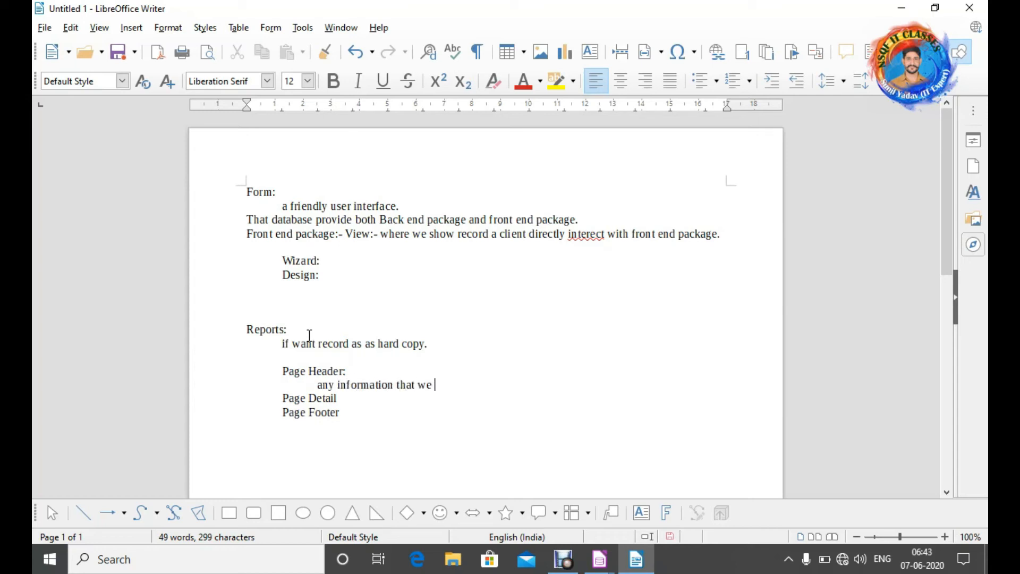
text(want only a sinlg)
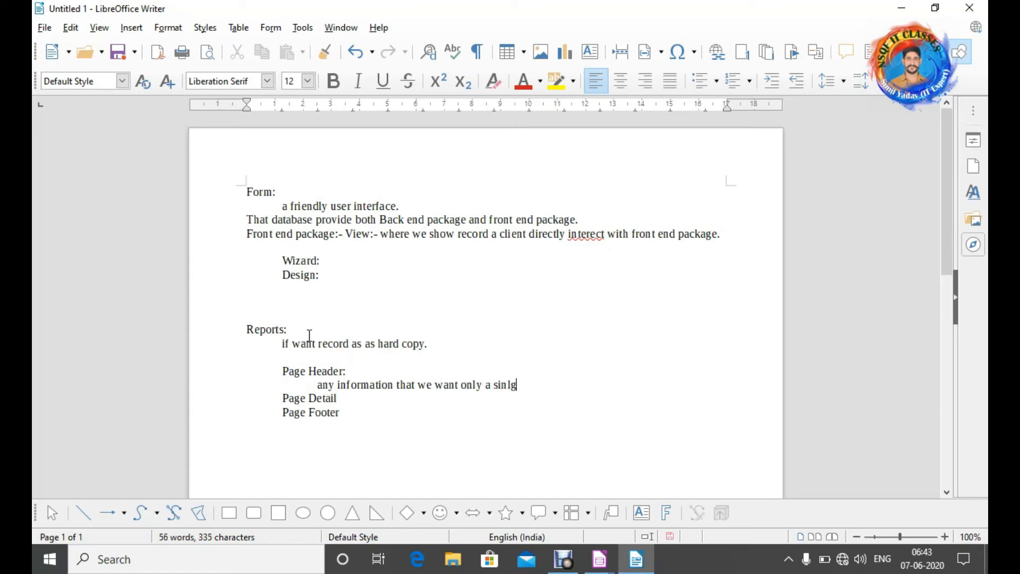
key(BackSpace)
key(BackSpace)
text(gle time at top of )
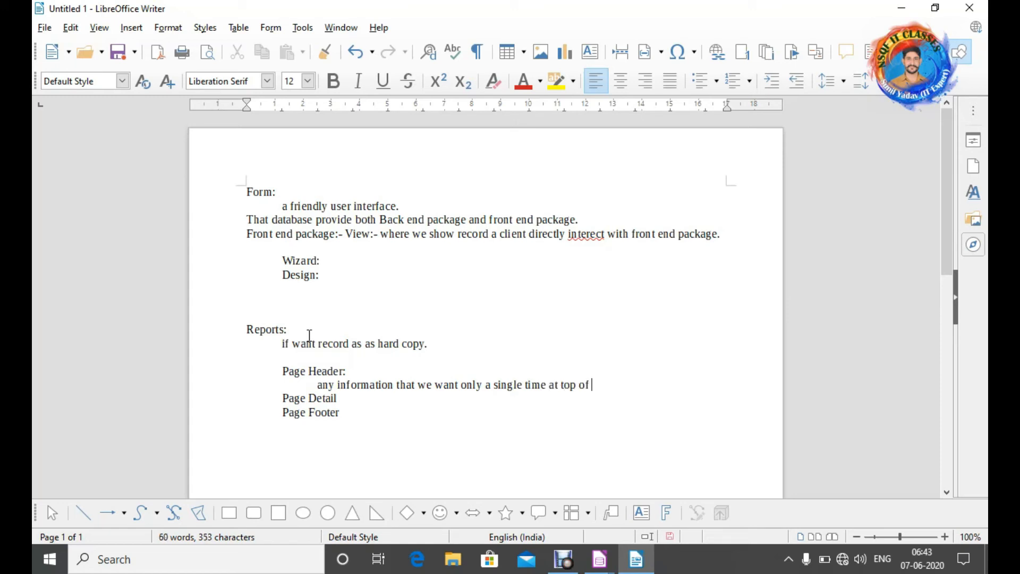
text(page.)
- Add the indented line "that repeat information." beneath Page Detail in the Reports notes
key(Return)
key(Tab)
key(Tab)
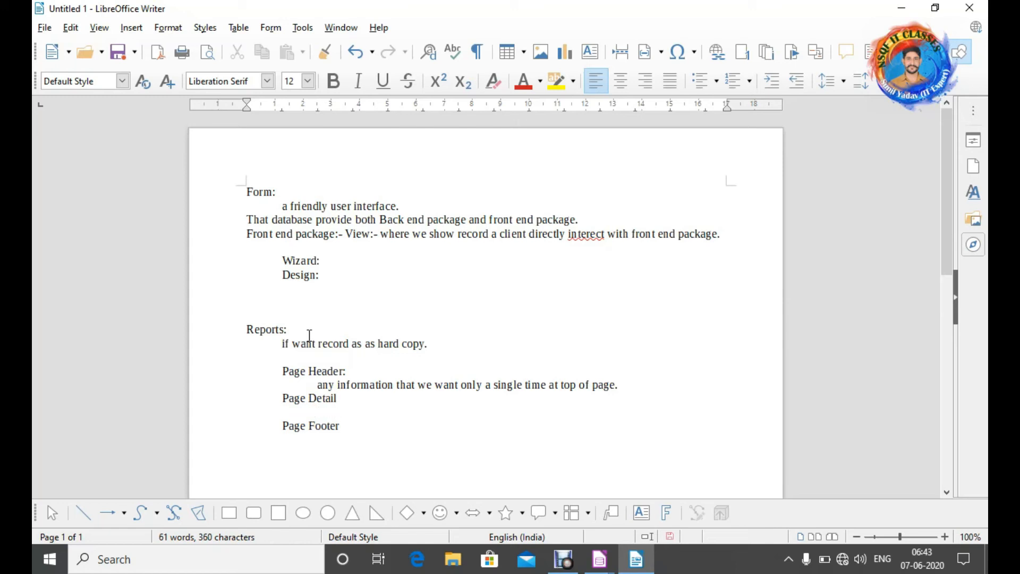
text(that repeat info)
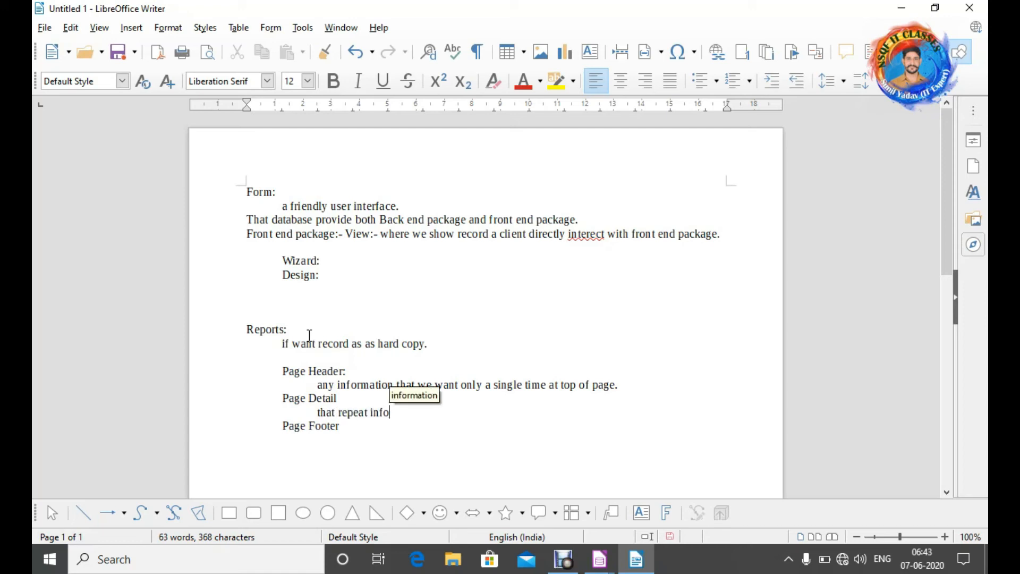
text(rmation)
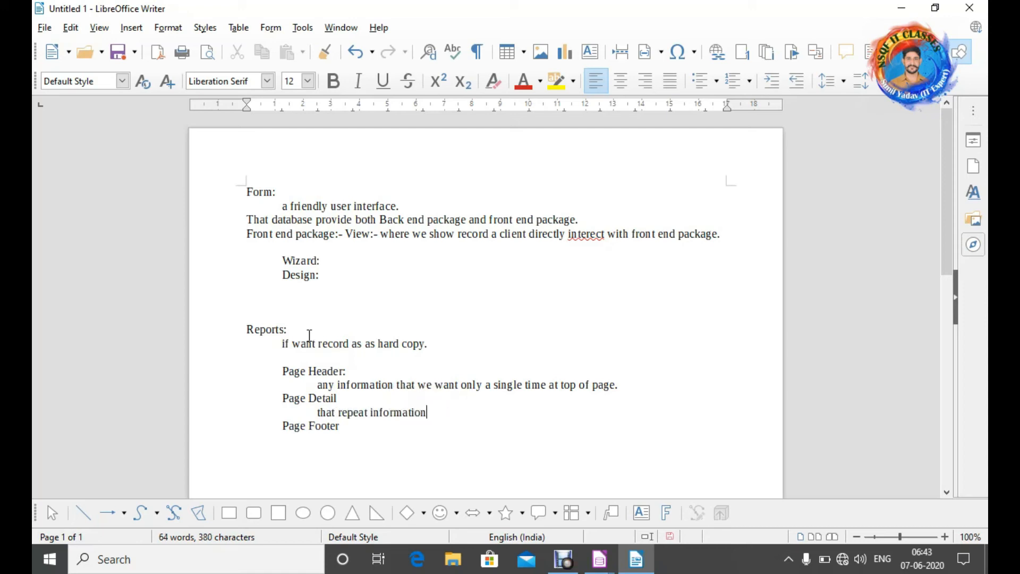
text(.)
- Add the indented line "that show at bottom of page ." beneath Page Footer in the Reports notes
key(Return)
key(Tab)
text(that show at bottom of)
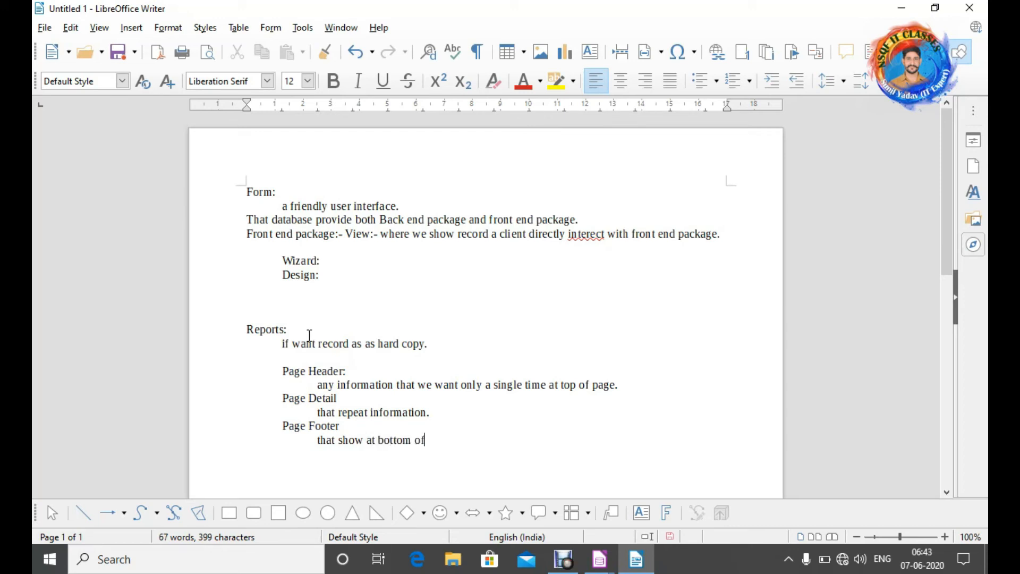
text( page .)
key(Return)
key(Tab)
- Switch to the School.odb database in LibreOffice Base and start a wizard report containing all fields of the Admission table
click(599, 560)
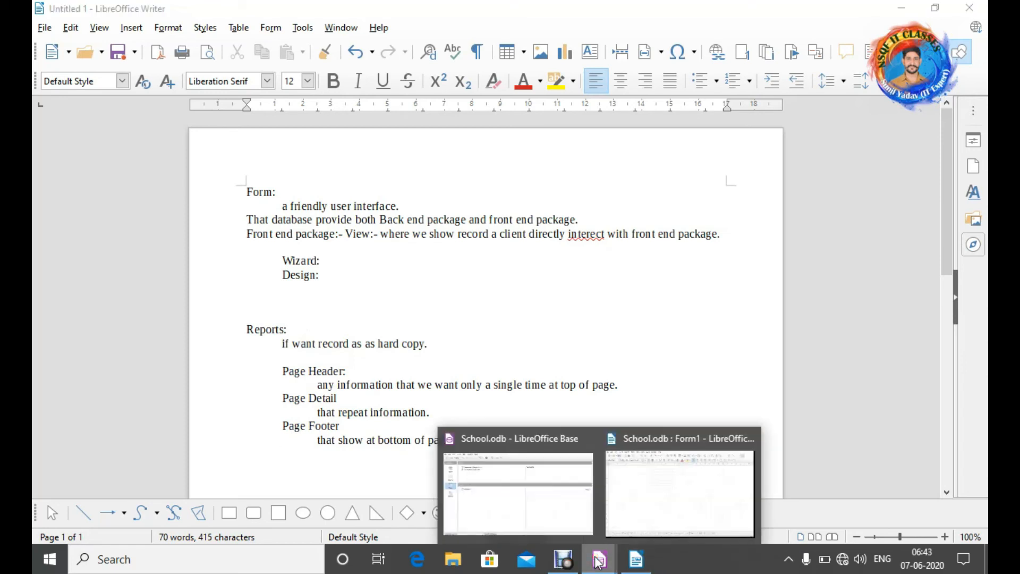
click(549, 511)
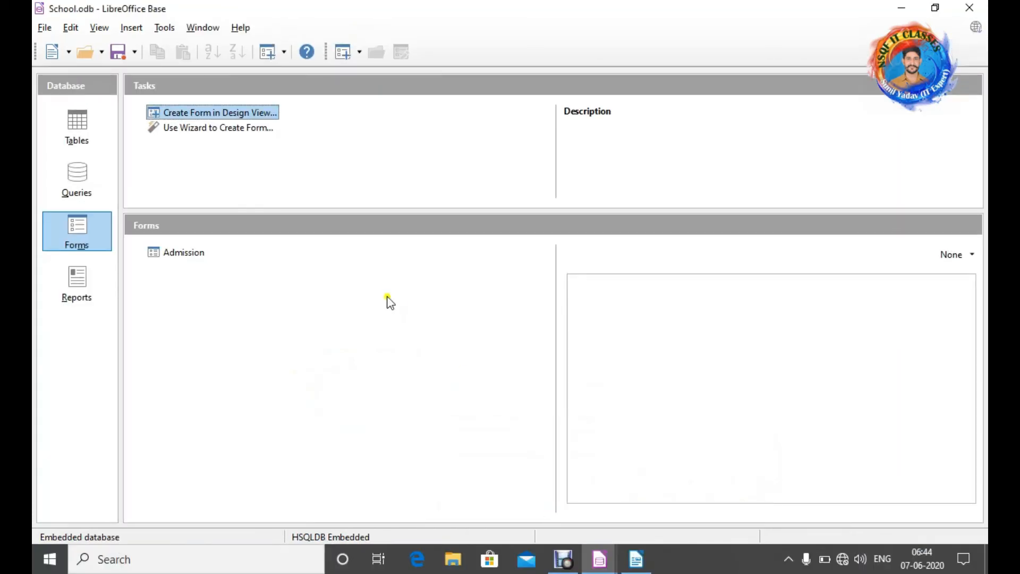
click(83, 287)
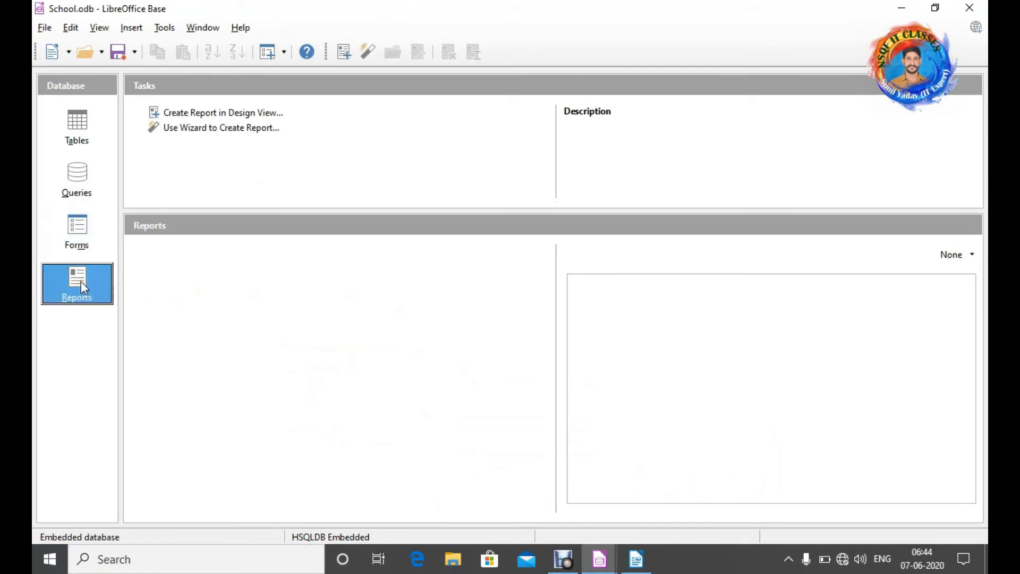
click(207, 130)
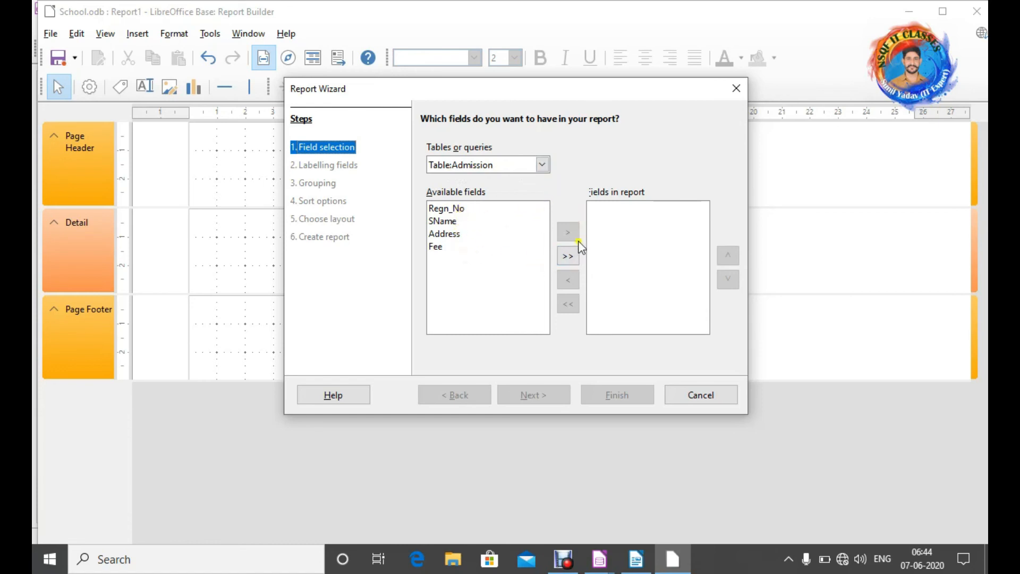
click(573, 258)
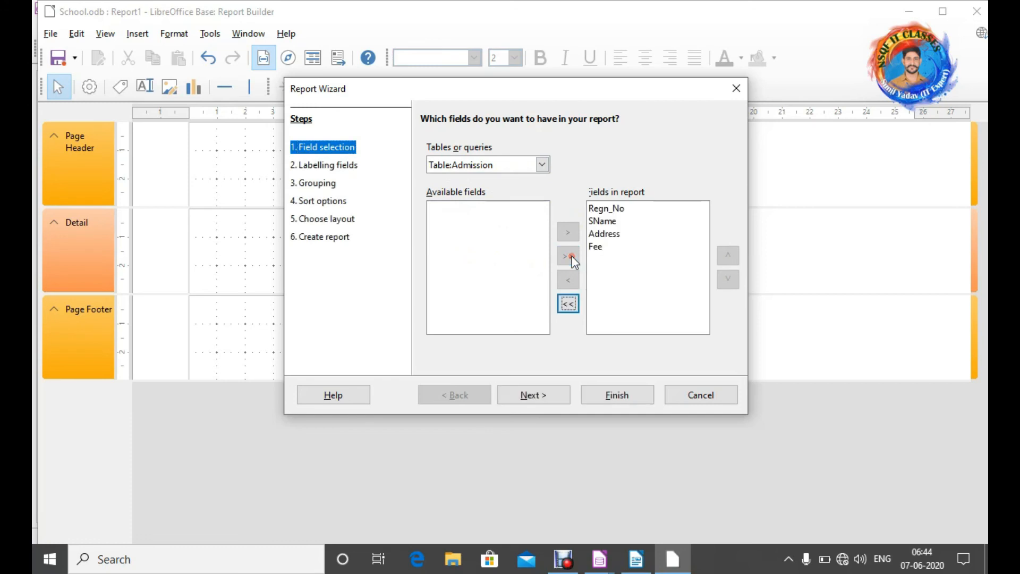
click(541, 398)
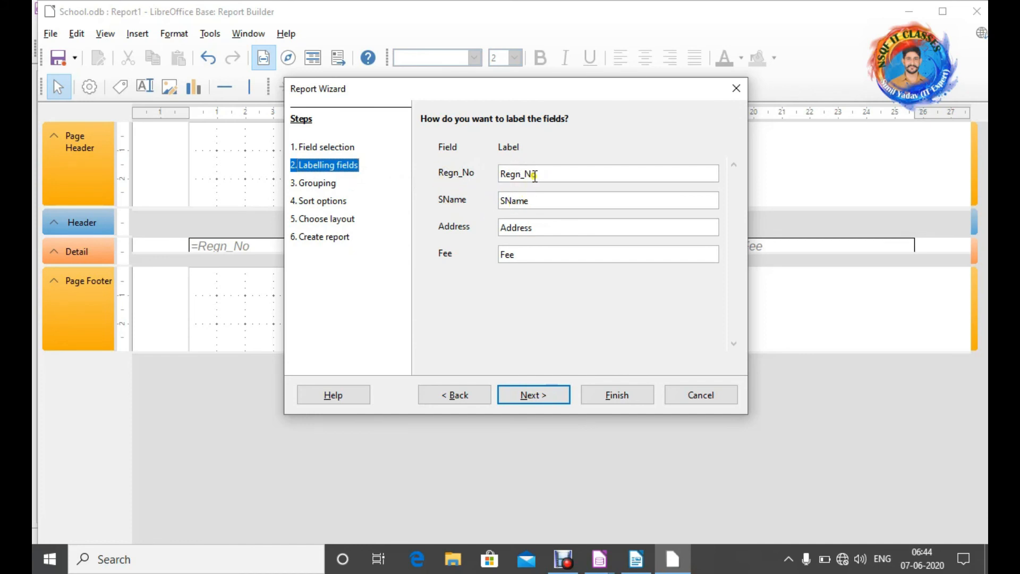
- Accept the default field labels for the report and leave it without grouping levels or sort fields
click(534, 175)
click(539, 200)
click(541, 229)
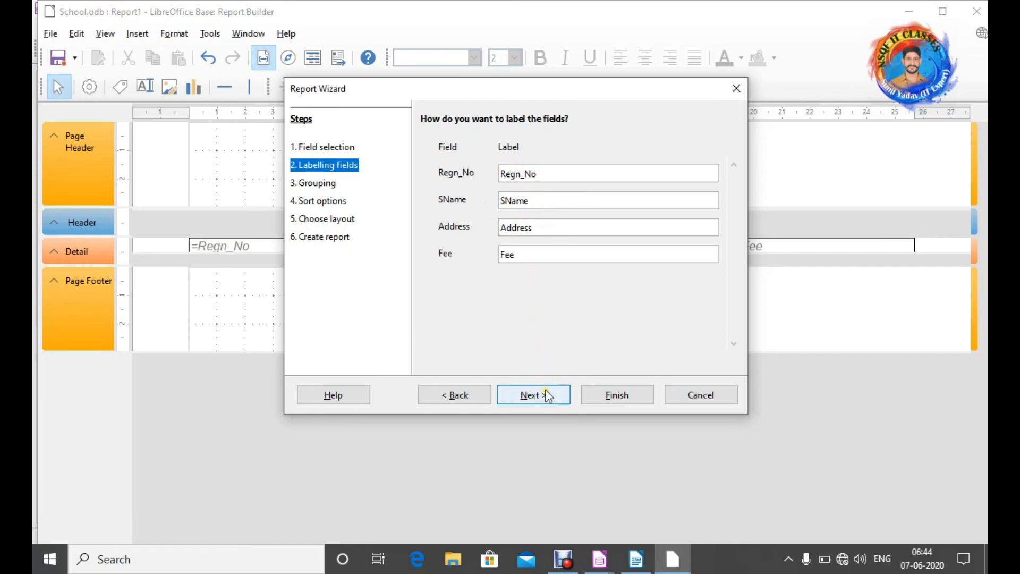
click(546, 394)
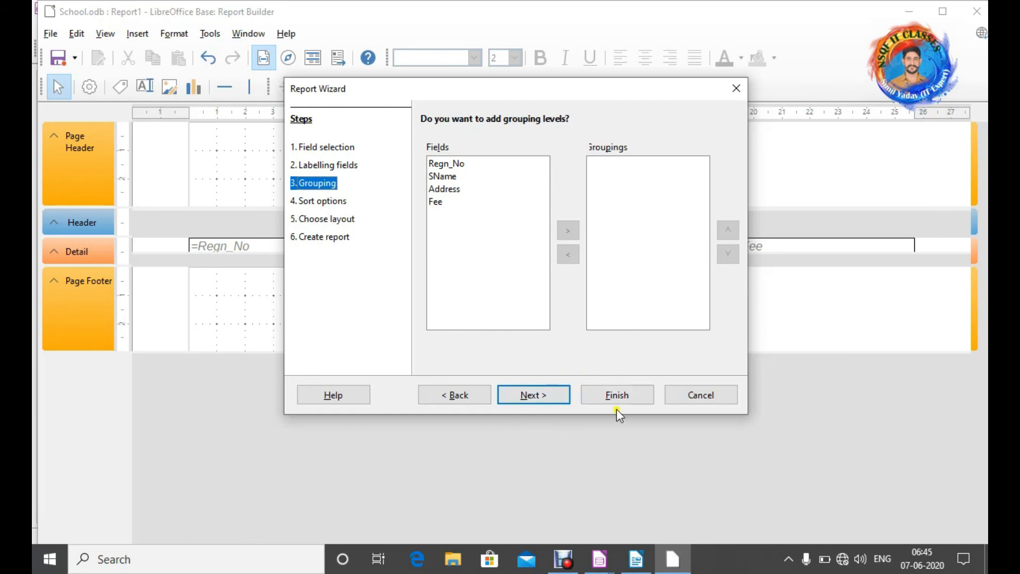
click(552, 396)
click(552, 396)
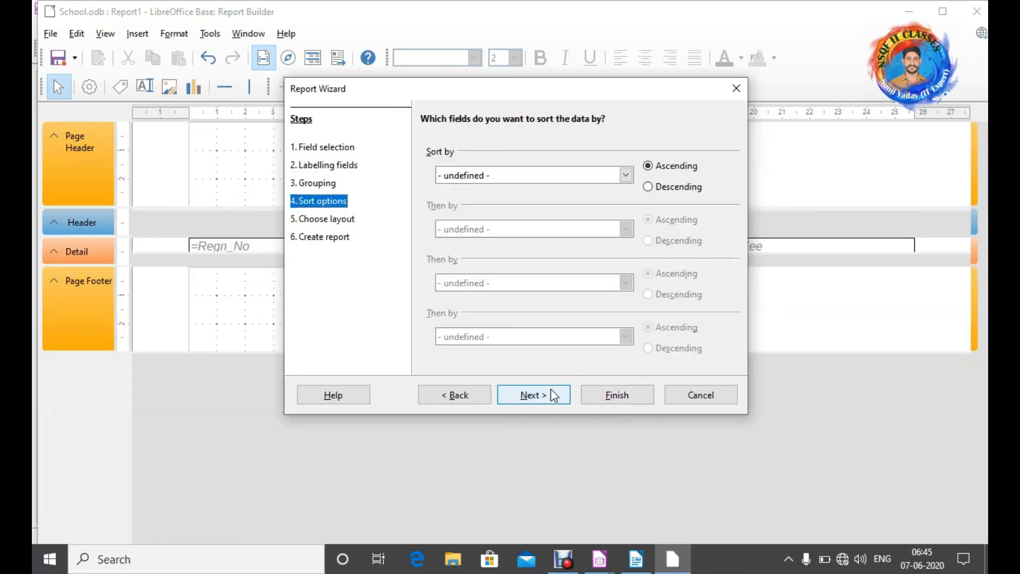
click(553, 396)
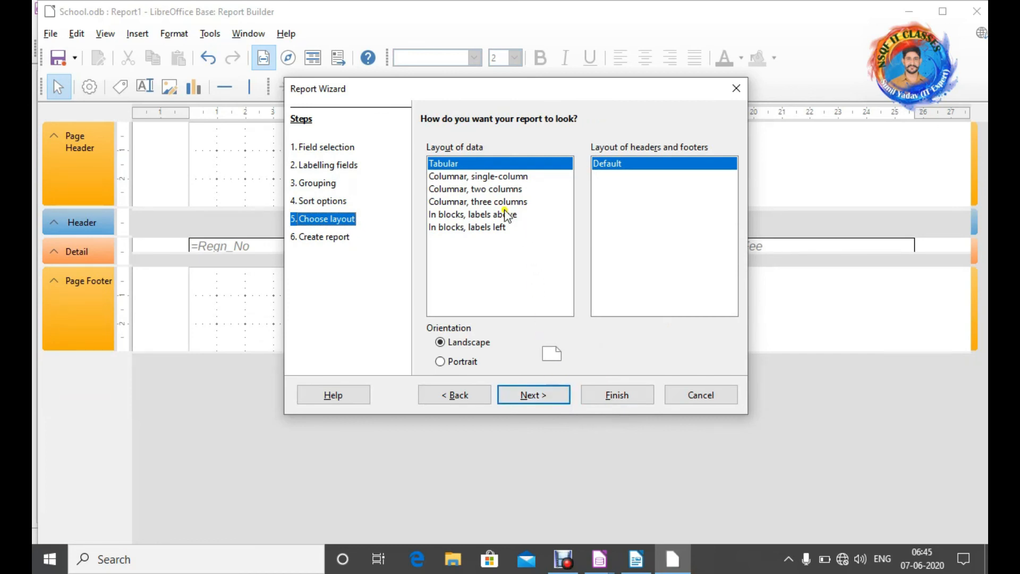
- Try the columnar report layouts with one, two and three columns and the block layout with labels above
click(489, 178)
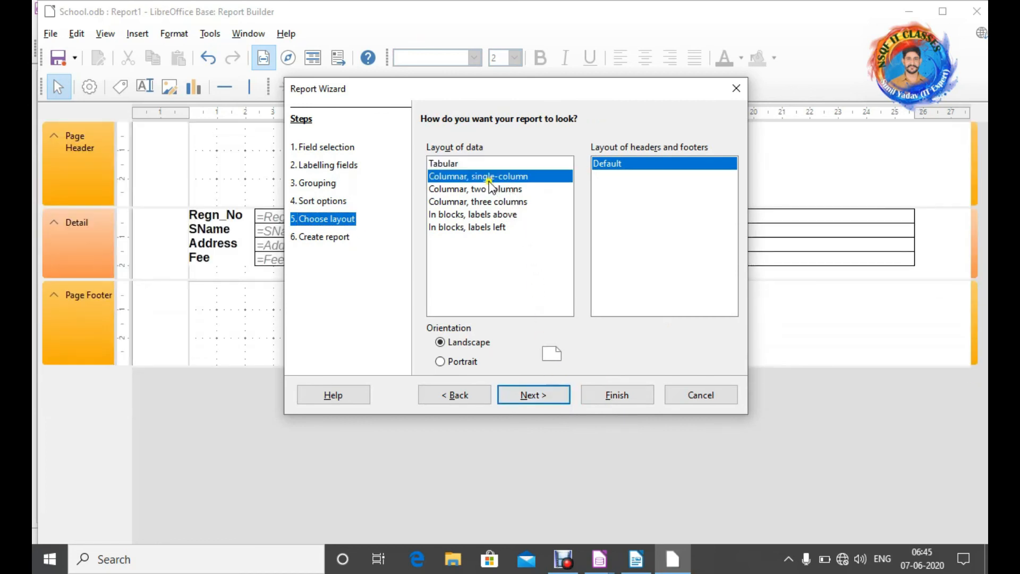
click(487, 190)
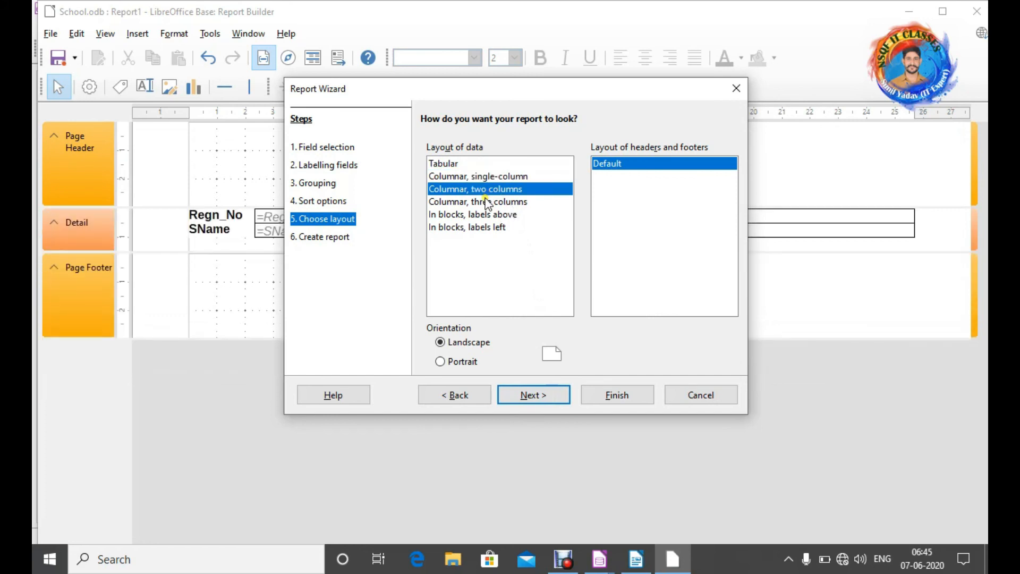
click(486, 203)
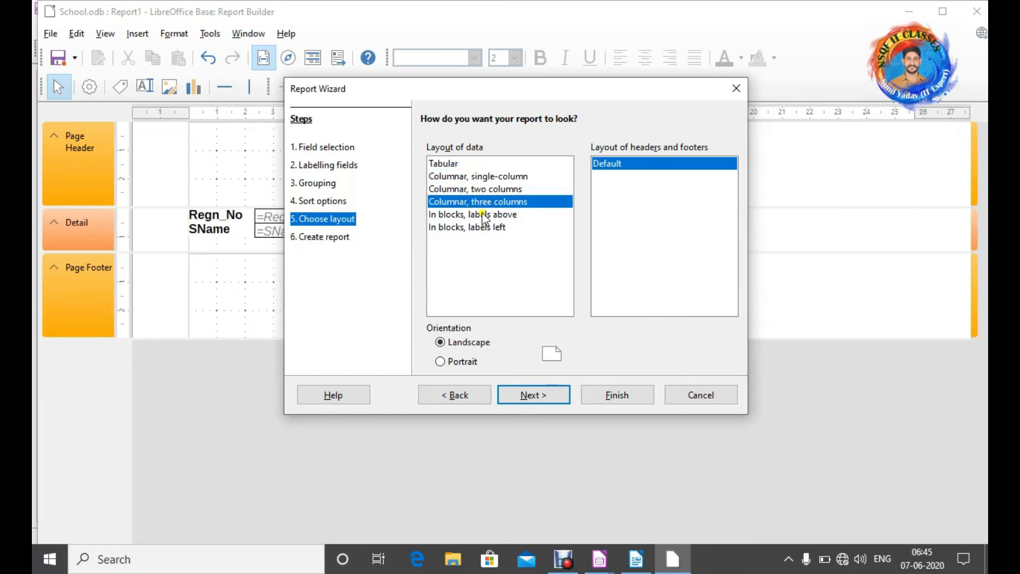
click(478, 215)
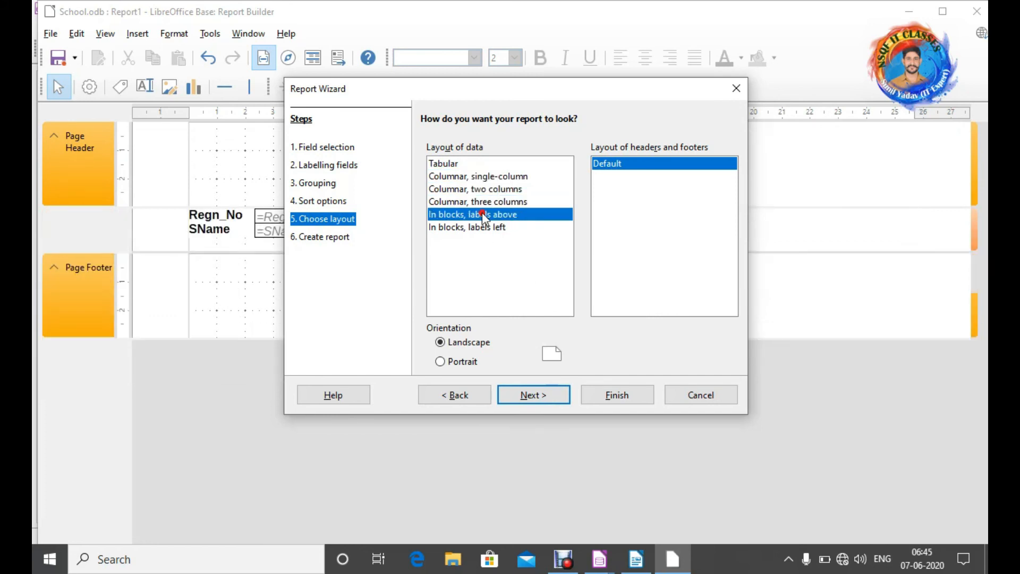
- Finish the wizard with the Tabular layout as a dynamic report titled Admission, and close the generated report document
click(450, 164)
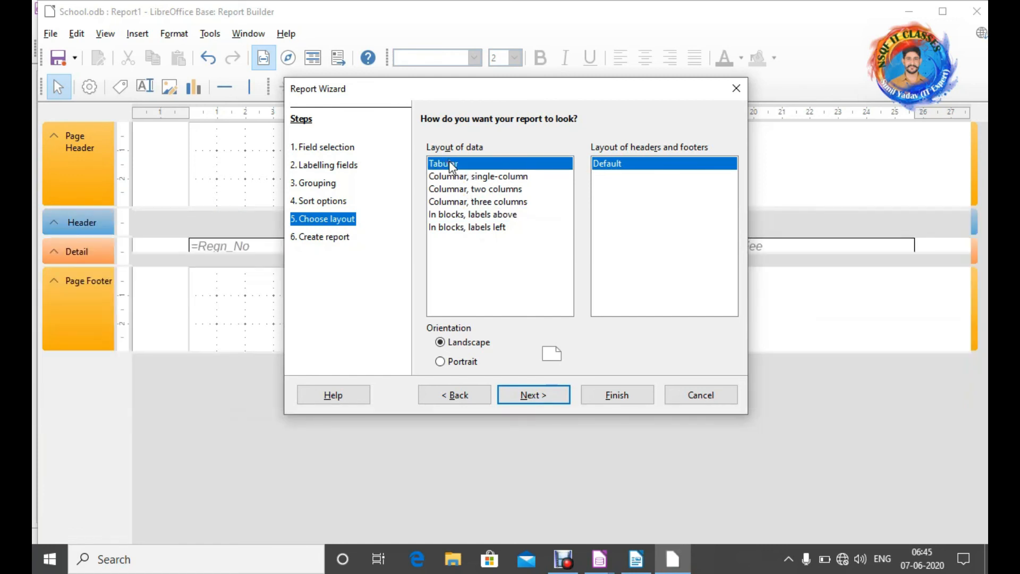
click(533, 397)
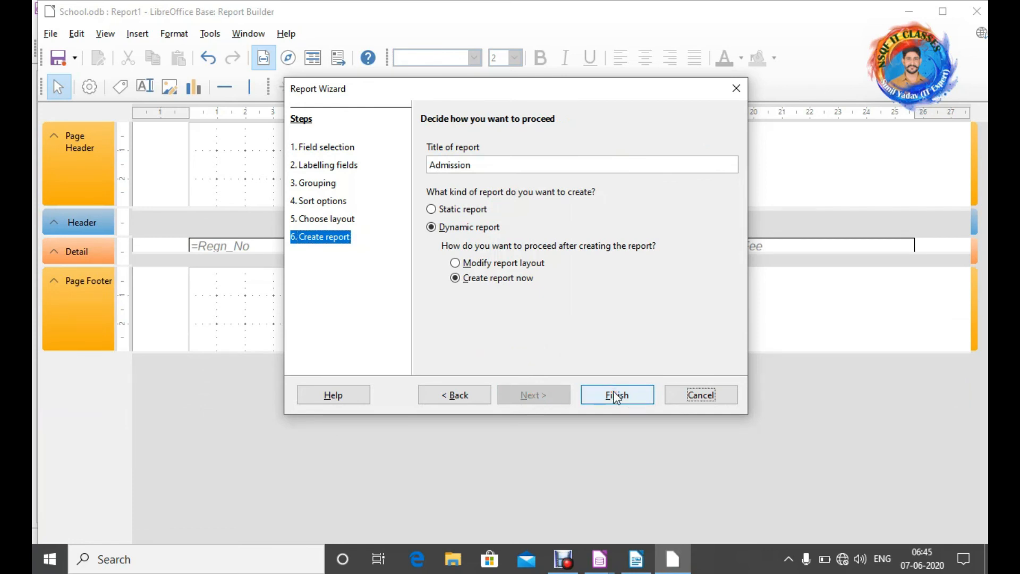
click(617, 396)
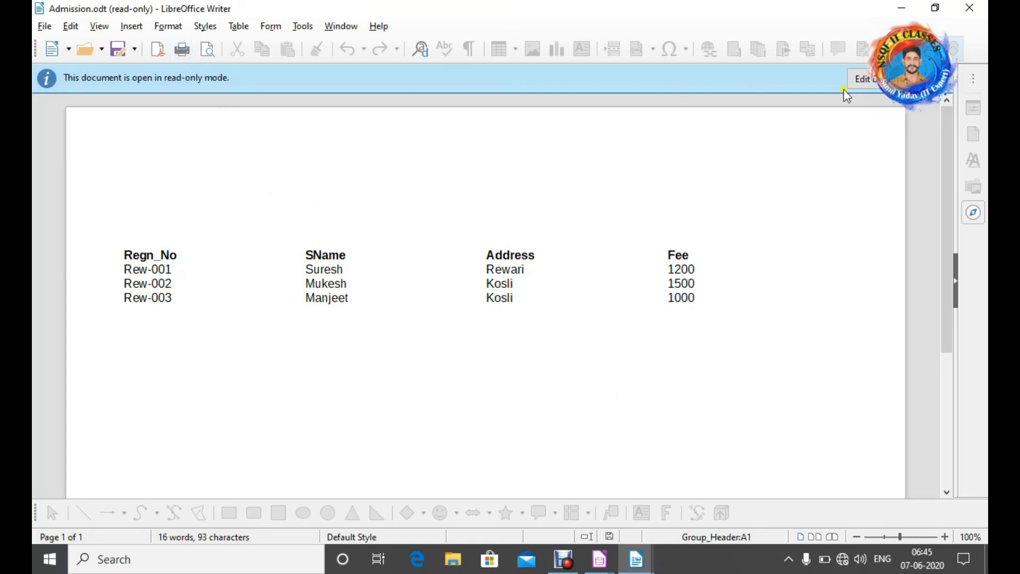
click(861, 78)
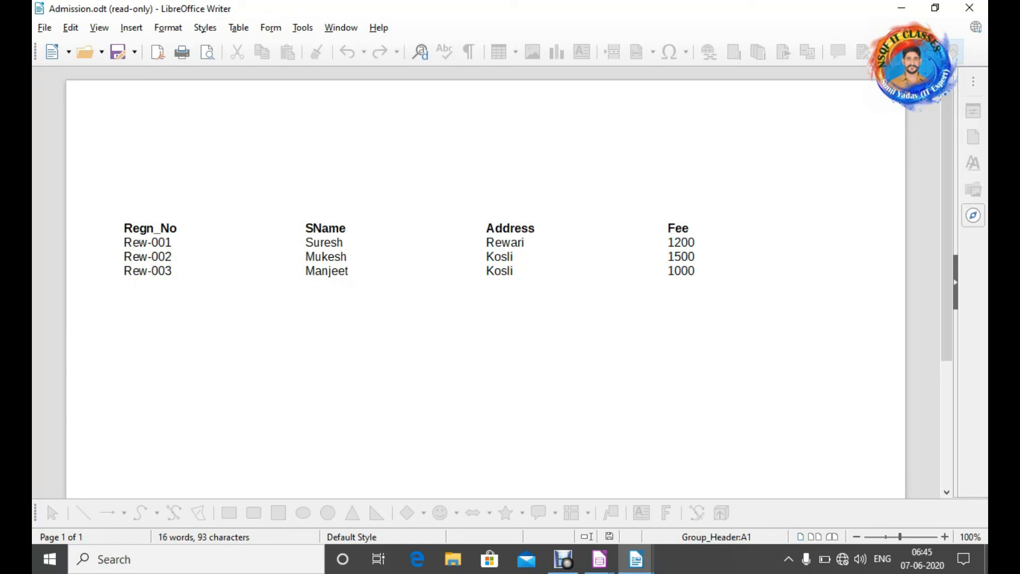
click(970, 3)
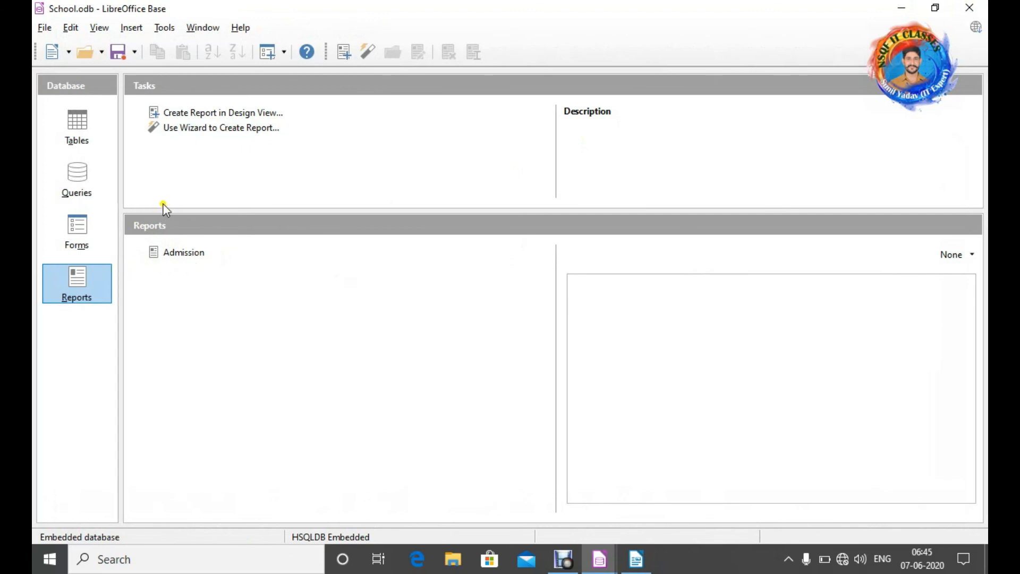
- Start creating another report in Design View
click(234, 118)
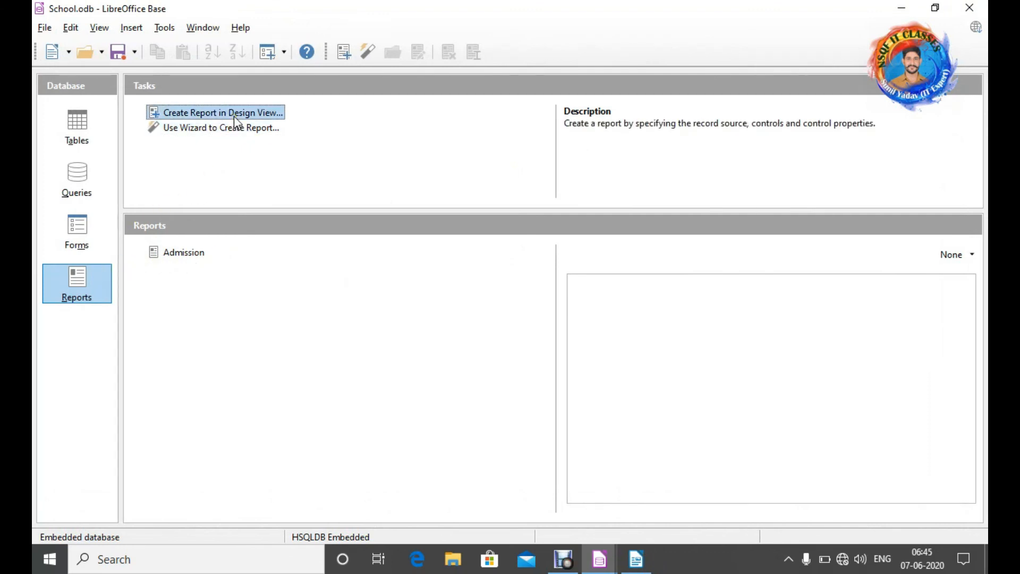